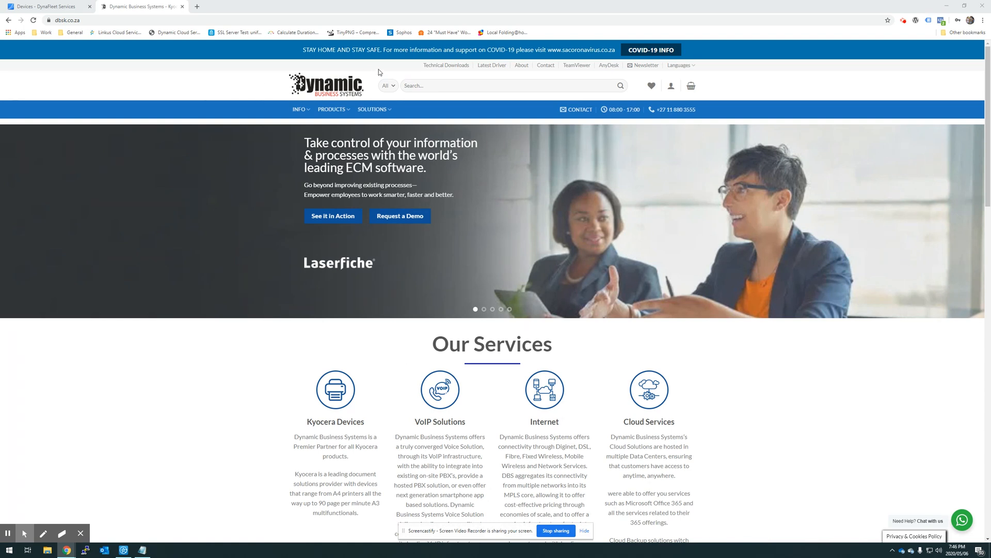
# Step: Download the KFS NetGateway zip from the dbsk.co.za Technical Downloads page and open it
pyautogui.click(433, 66)
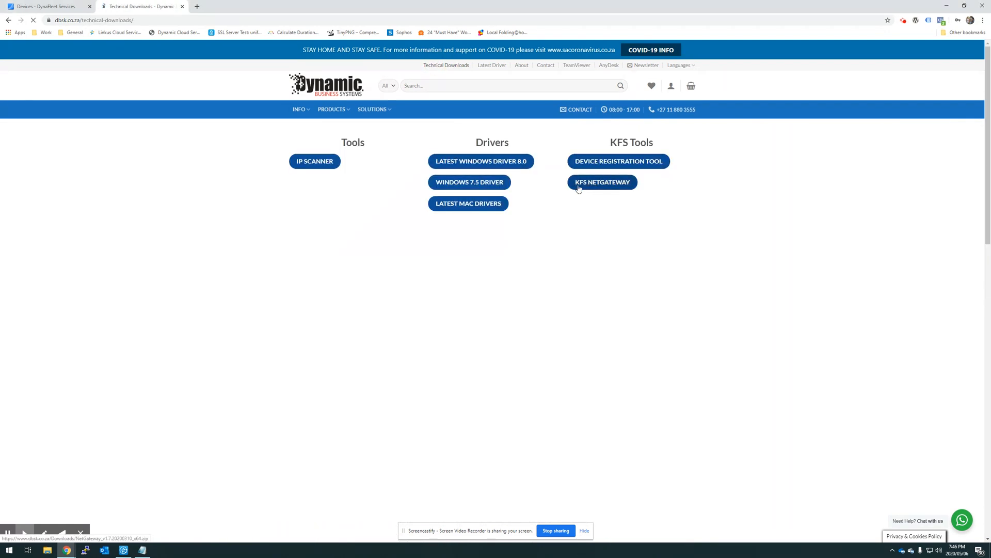
pyautogui.click(602, 189)
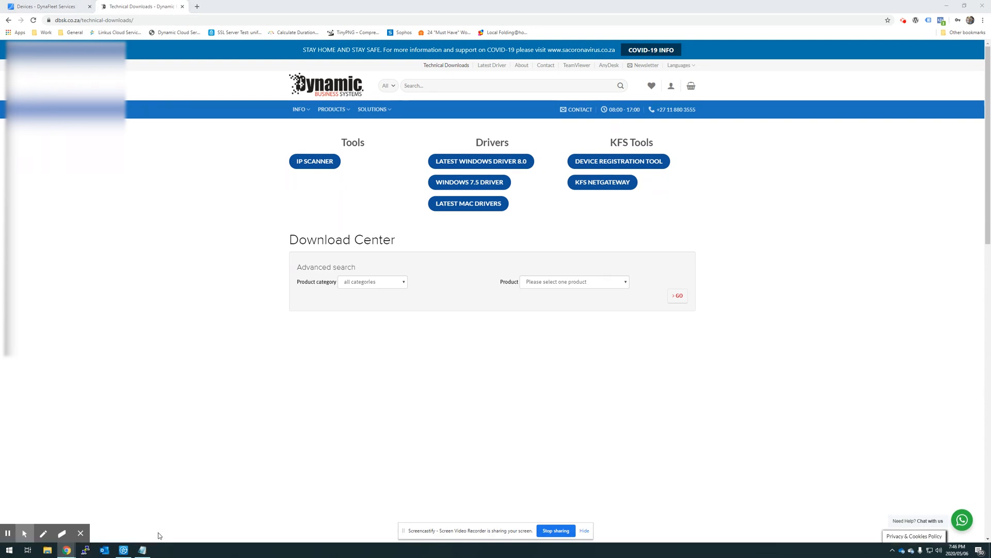
pyautogui.doubleClick(180, 50)
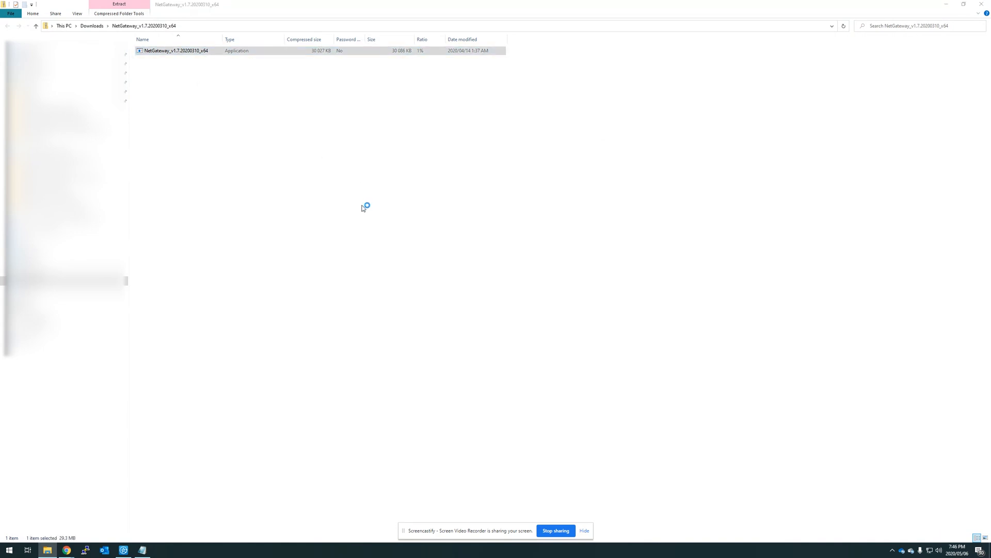
# Step: Run NetGateway_v1.7.20200310_x64 anyway past the SmartScreen warning and bring up its installer
pyautogui.click(413, 218)
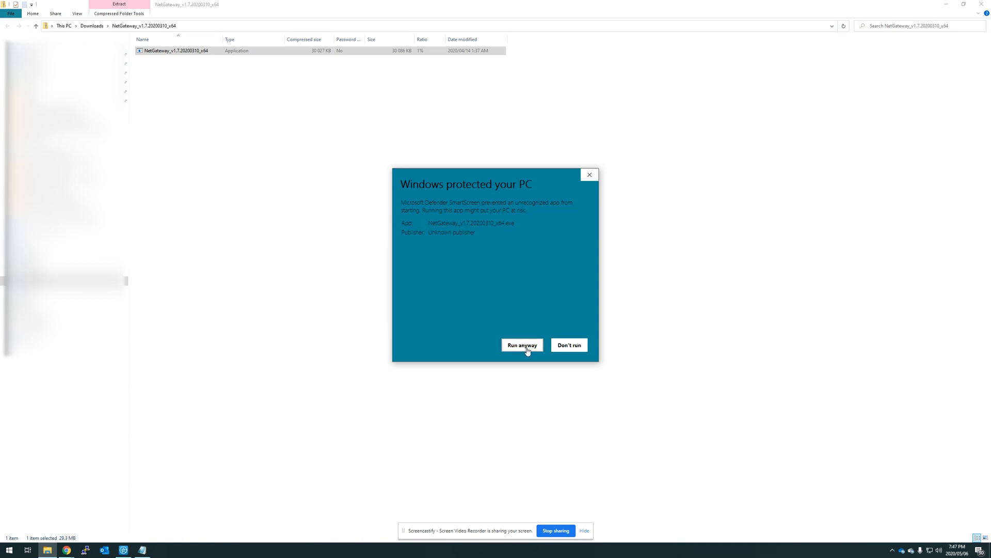
pyautogui.click(527, 351)
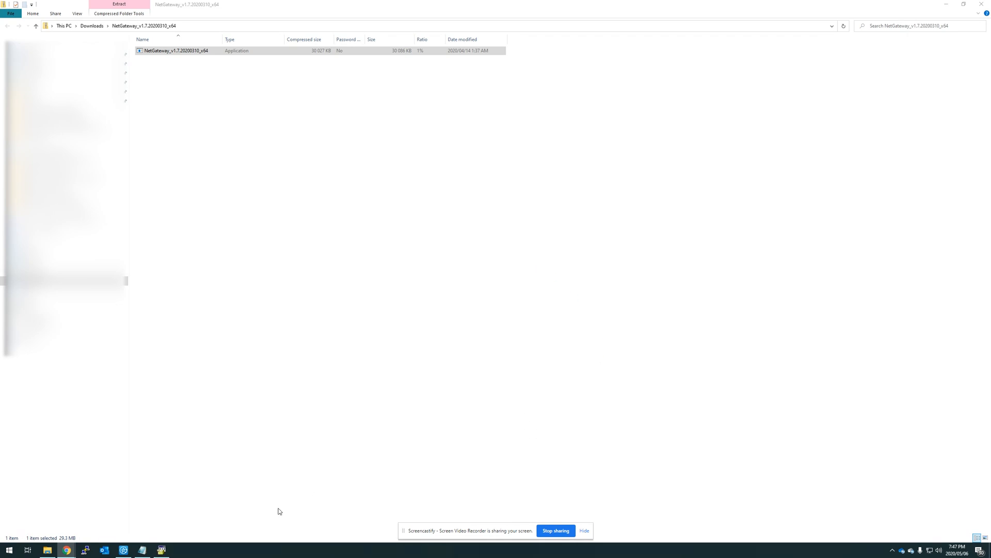
pyautogui.click(162, 549)
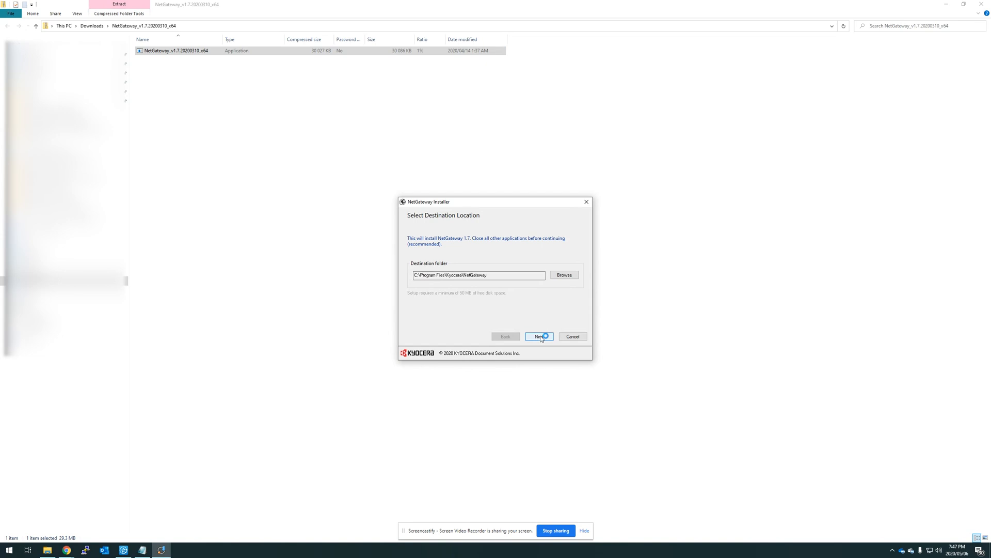
# Step: Install NetGateway to C:\Program Files\Kyocera\NetGateway and finish with Start application ticked
pyautogui.click(540, 337)
pyautogui.click(540, 337)
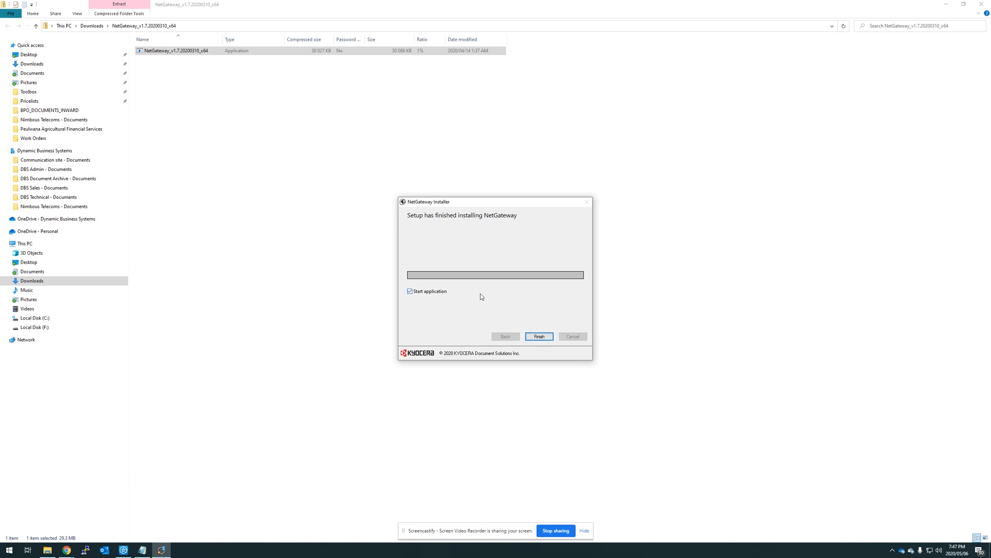
pyautogui.click(539, 337)
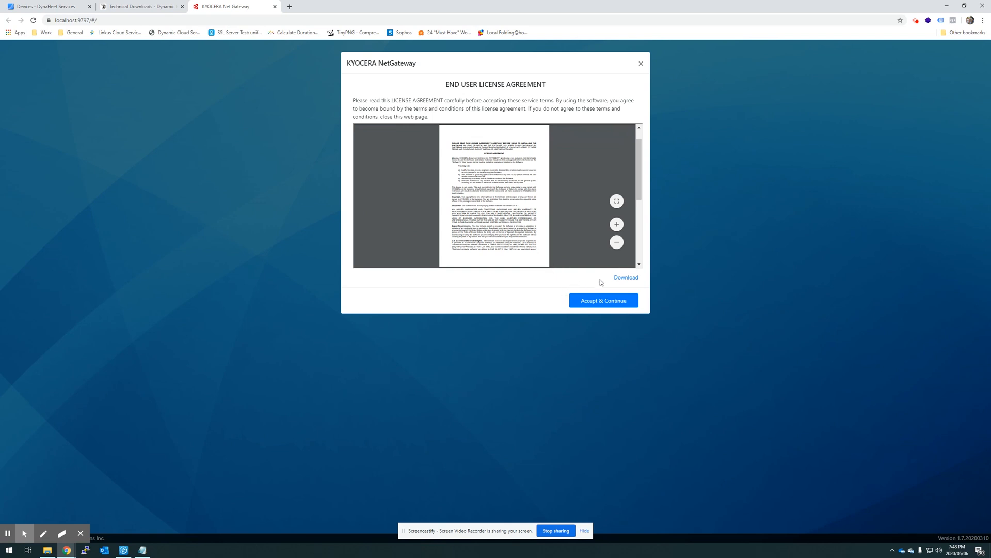
# Step: Accept the NetGateway End User License Agreement and continue
pyautogui.click(602, 302)
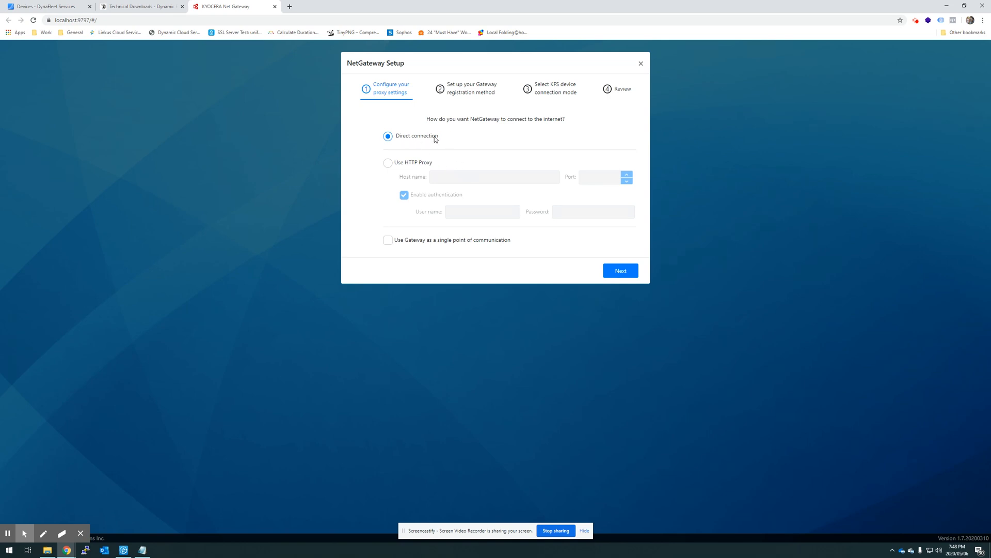
# Step: Try the Use HTTP Proxy option, checking its host, port, user name and password fields
pyautogui.click(412, 138)
pyautogui.click(388, 163)
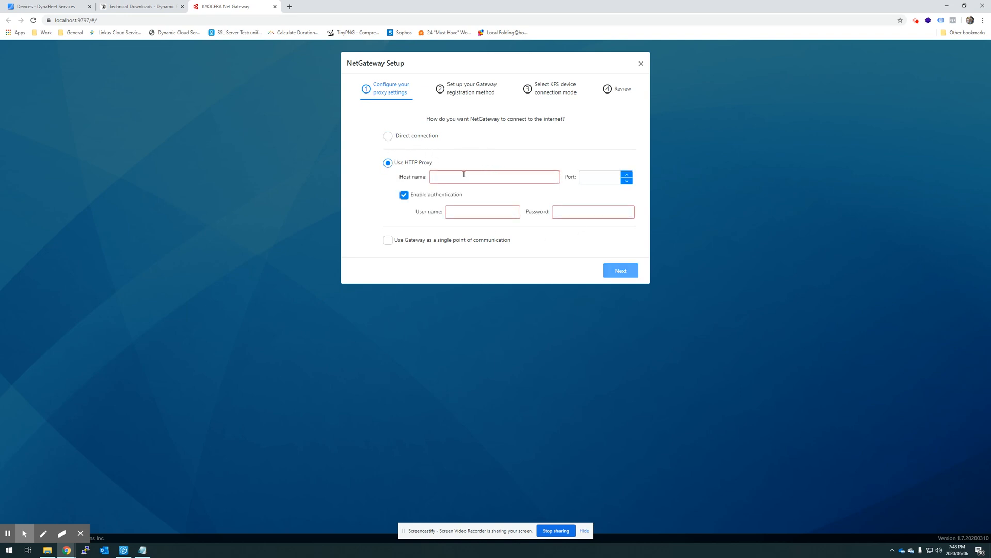
pyautogui.click(434, 176)
pyautogui.click(590, 177)
pyautogui.click(451, 213)
pyautogui.click(573, 213)
pyautogui.click(462, 210)
pyautogui.click(595, 211)
pyautogui.click(491, 216)
pyautogui.click(565, 215)
# Step: Revert to Direct connection and advance to the registration method step
pyautogui.click(489, 212)
pyautogui.click(568, 212)
pyautogui.click(494, 212)
pyautogui.click(395, 138)
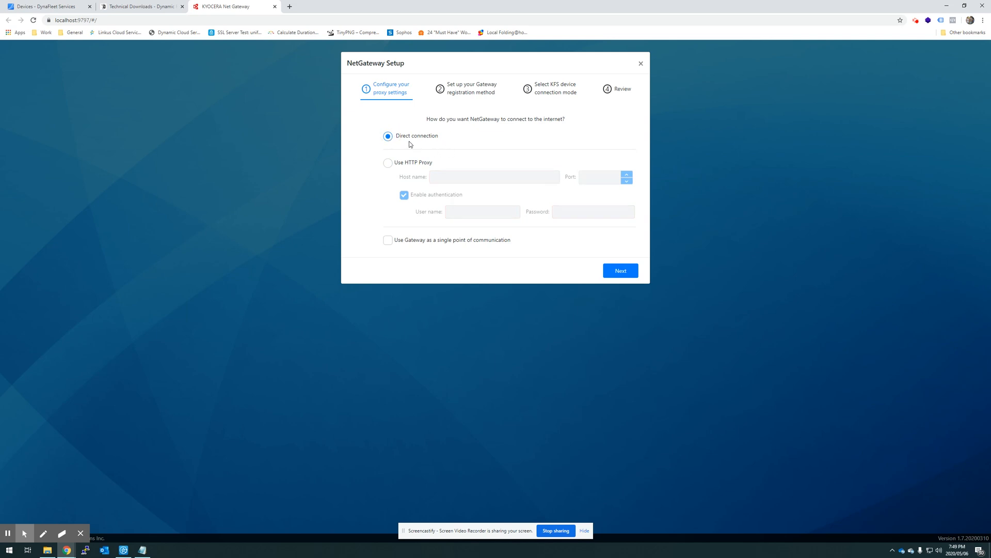
pyautogui.click(627, 273)
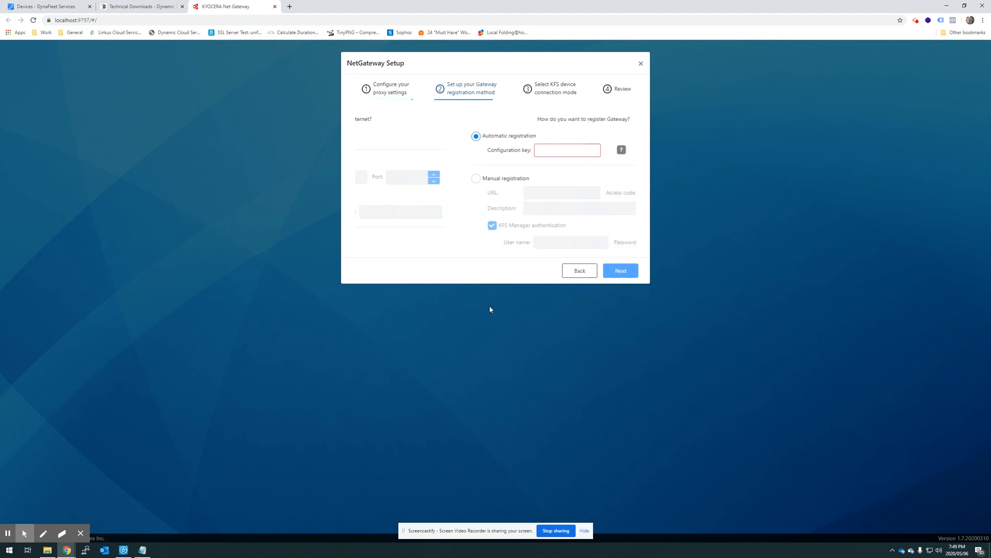
# Step: Select Manual registration and click into the registration URL and access code fields
pyautogui.click(474, 152)
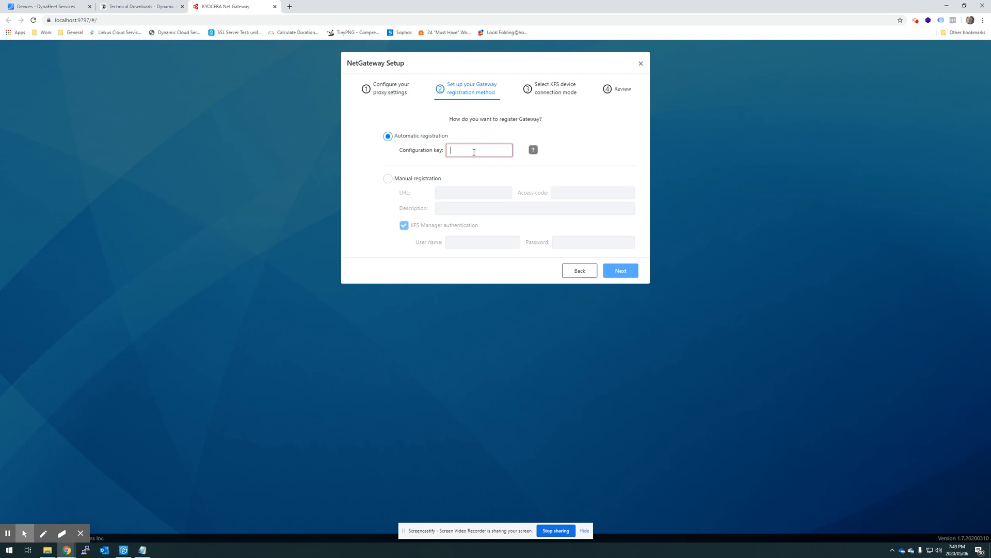
pyautogui.click(403, 181)
pyautogui.click(394, 181)
pyautogui.click(477, 194)
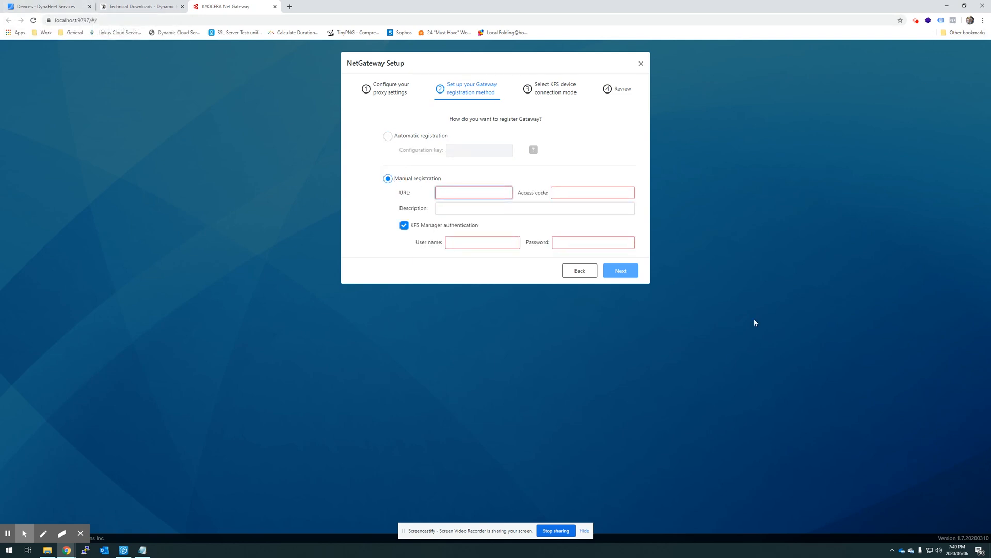
pyautogui.click(584, 530)
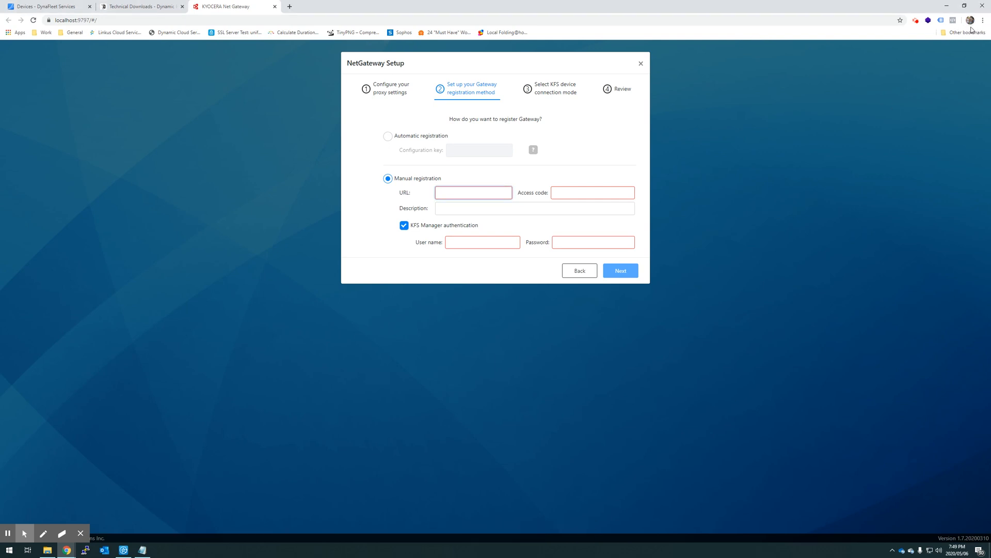
pyautogui.click(917, 21)
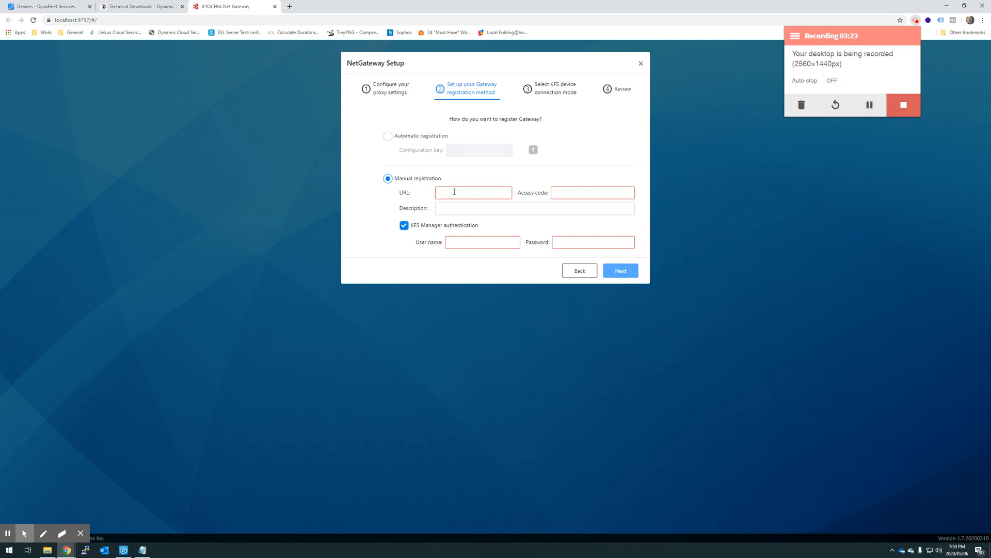
pyautogui.click(614, 195)
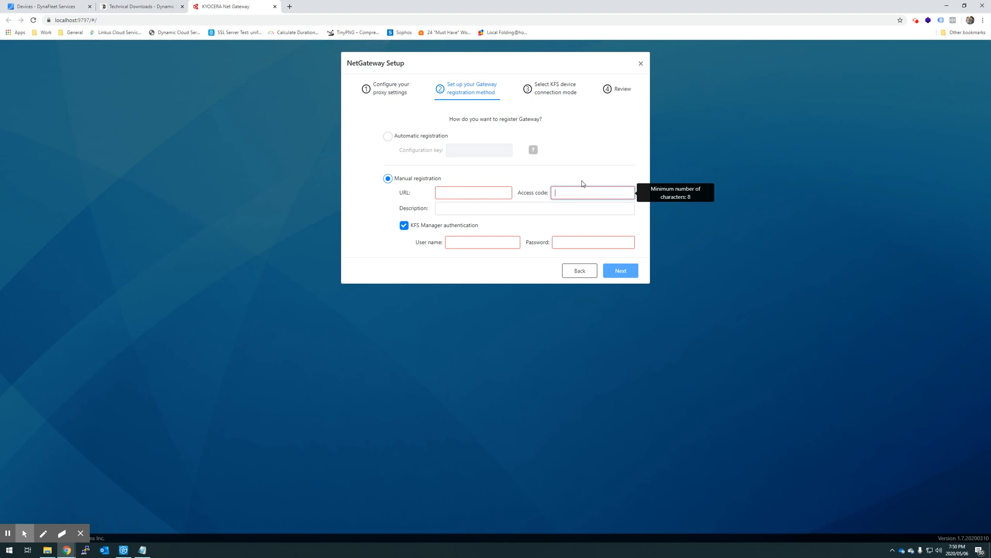
pyautogui.click(472, 198)
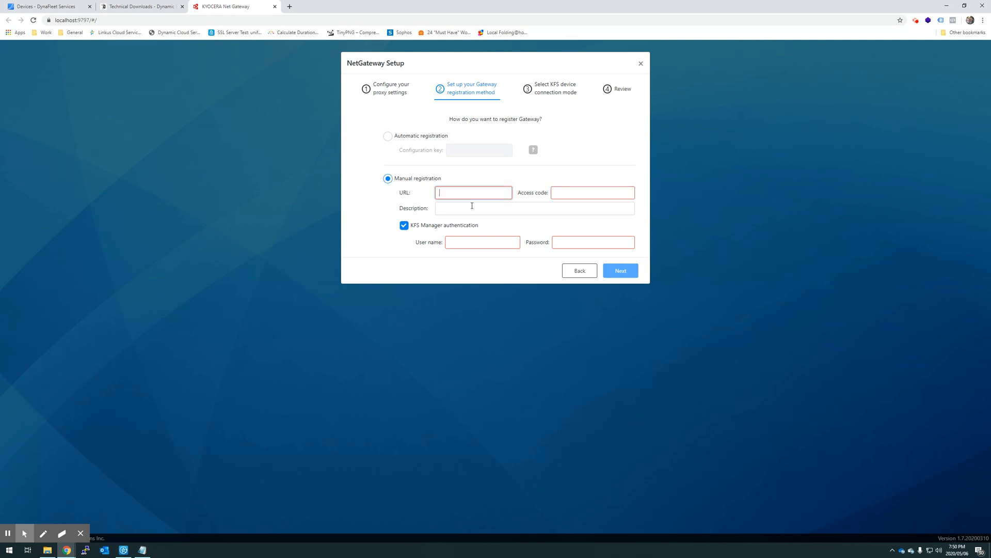
pyautogui.click(570, 193)
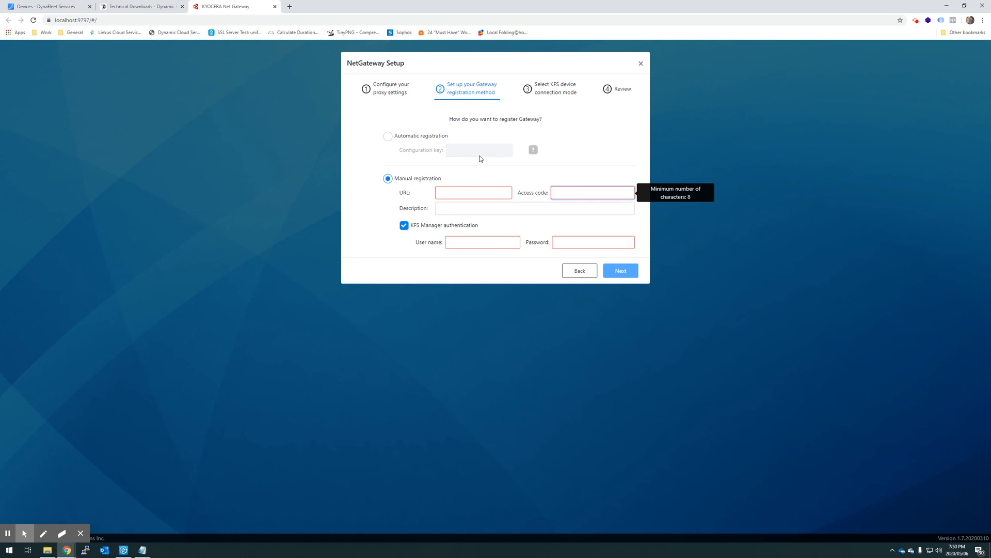
# Step: Copy the customer group's access code from Fleet Services into NetGateway's Access code field
pyautogui.click(490, 190)
pyautogui.click(603, 191)
pyautogui.click(50, 4)
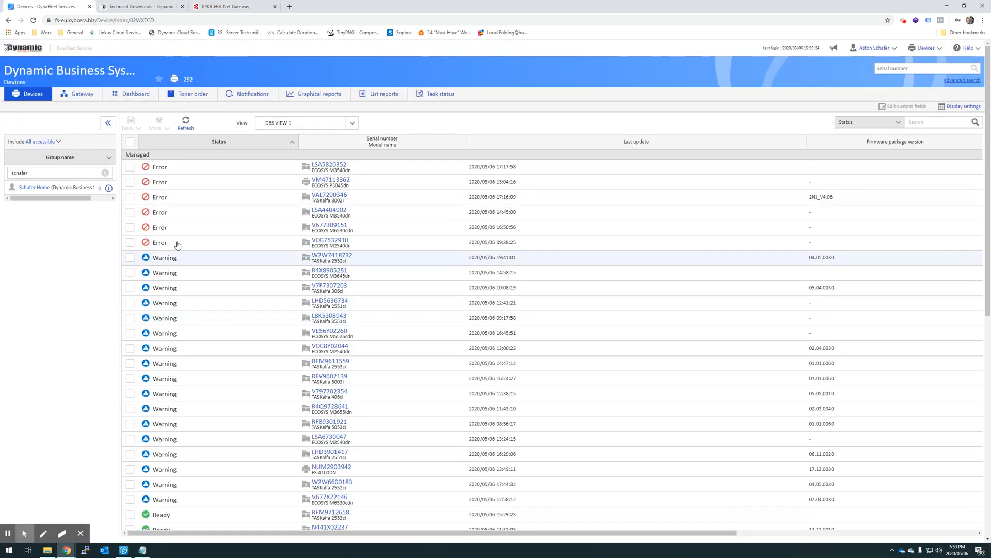
pyautogui.click(109, 188)
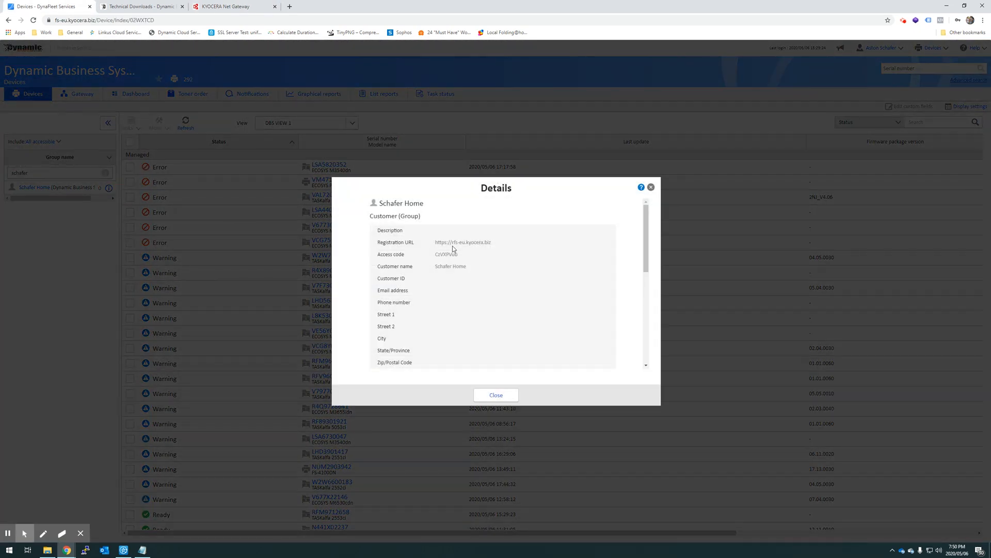
pyautogui.click(443, 257)
pyautogui.moveTo(437, 254); pyautogui.dragTo(461, 255)
pyautogui.hotkey('ctrl', 'c')
pyautogui.click(227, 6)
pyautogui.hotkey('ctrl', 'v')
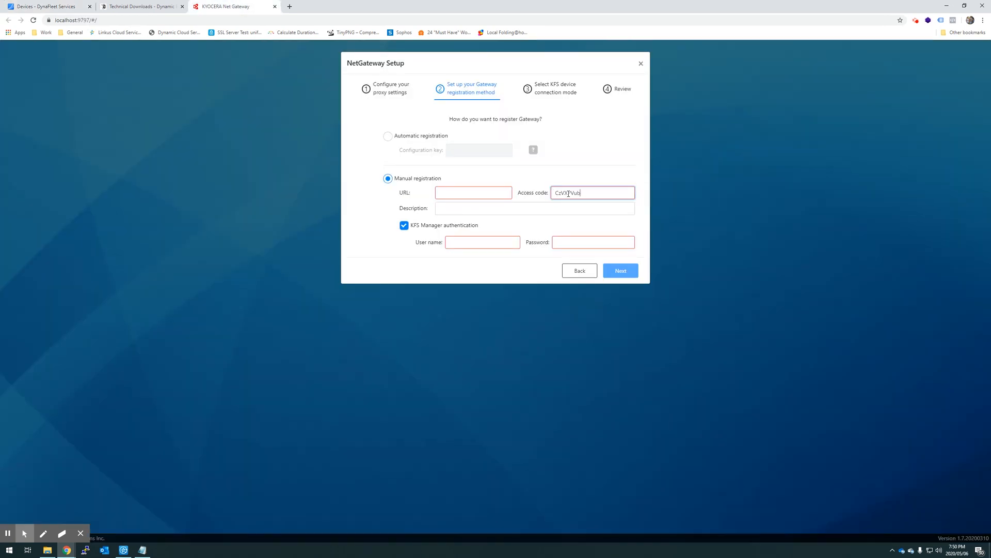
pyautogui.click(77, 6)
pyautogui.moveTo(435, 242); pyautogui.dragTo(495, 246)
pyautogui.hotkey('ctrl', 'c')
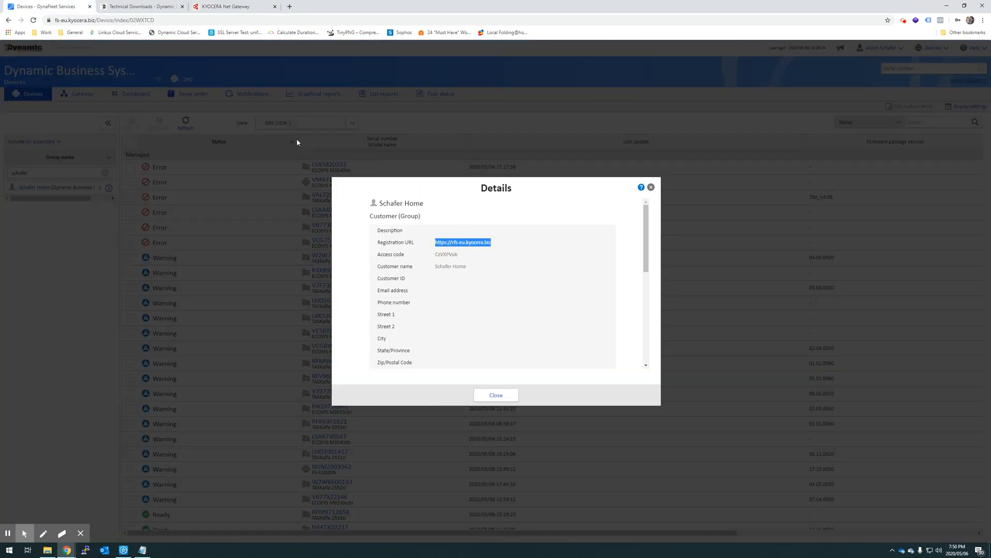
pyautogui.click(227, 6)
pyautogui.click(465, 195)
pyautogui.hotkey('ctrl', 'v')
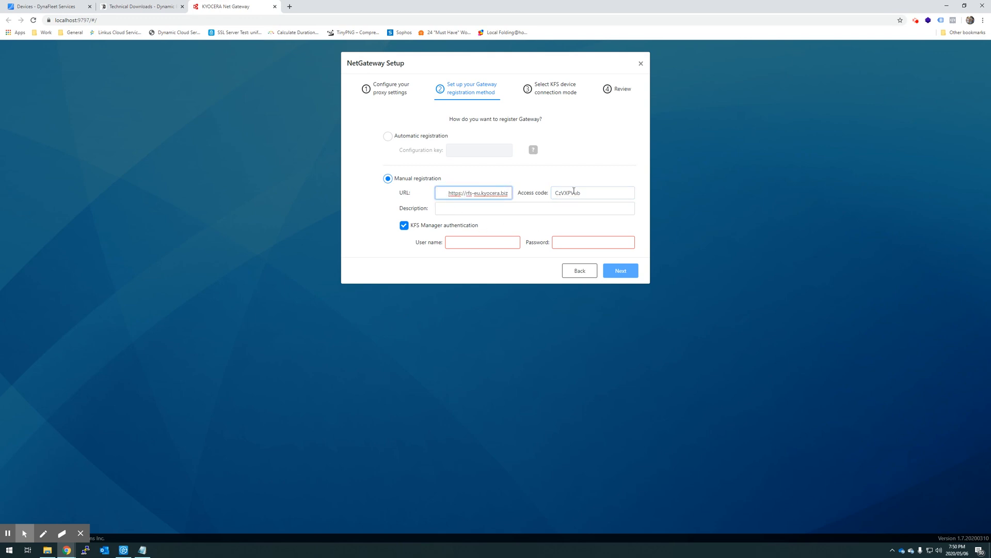
pyautogui.press('BackSpace')
# Step: Set the description to 'Aston Test Demo', untick KFS Manager authentication, and continue
pyautogui.click(505, 194)
pyautogui.click(464, 205)
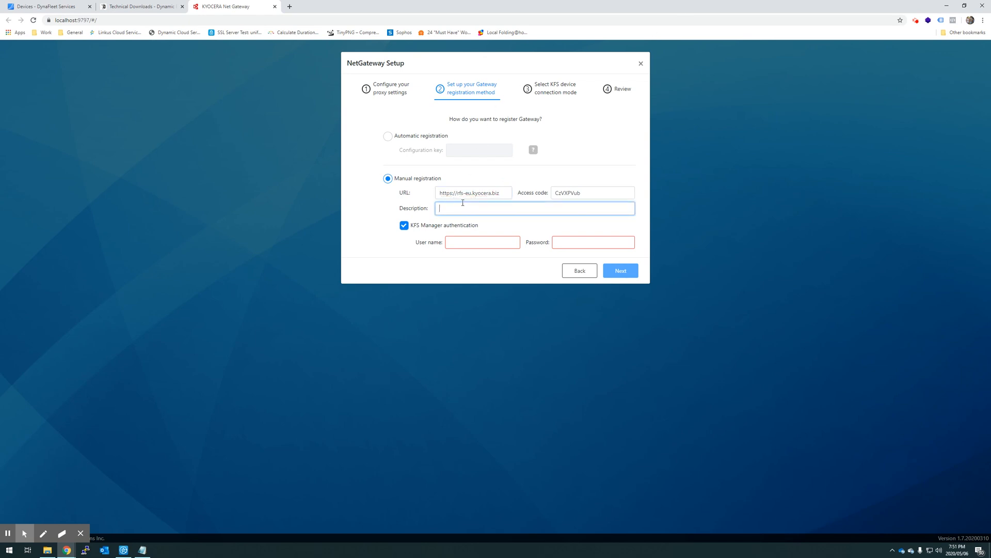
pyautogui.write('Aston Test Demo')
pyautogui.click(449, 242)
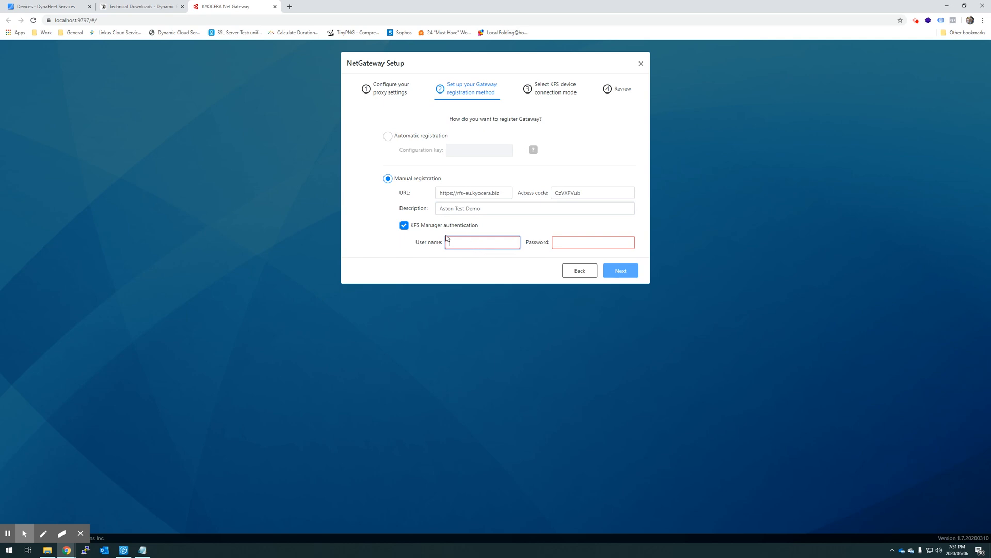
pyautogui.click(408, 230)
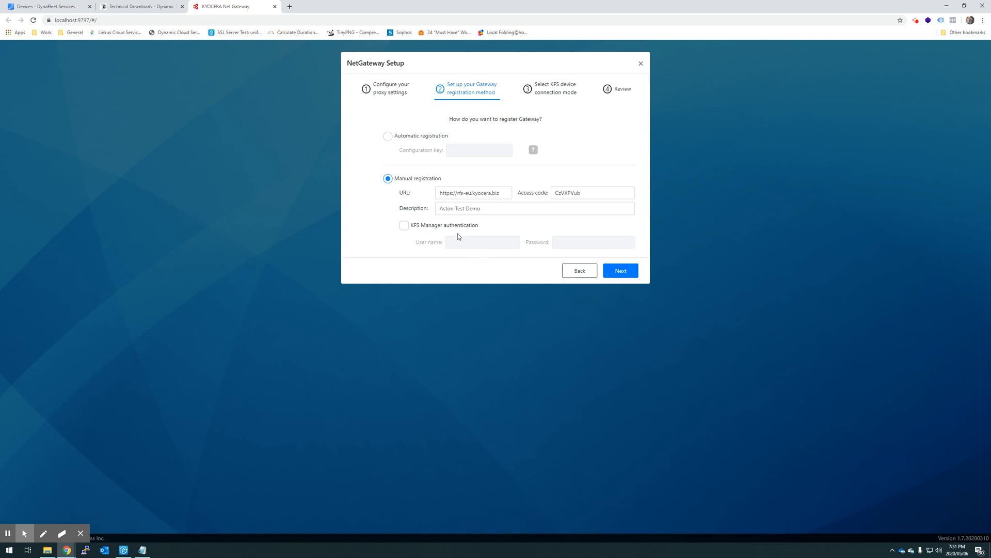
pyautogui.click(626, 272)
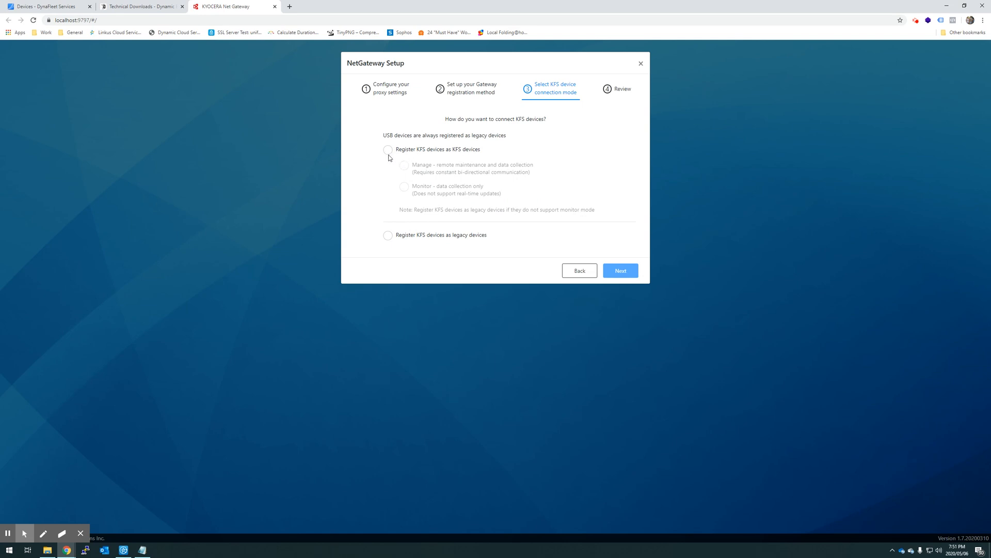
# Step: Register KFS devices as KFS devices in Manage connection mode and proceed to Review
pyautogui.click(388, 154)
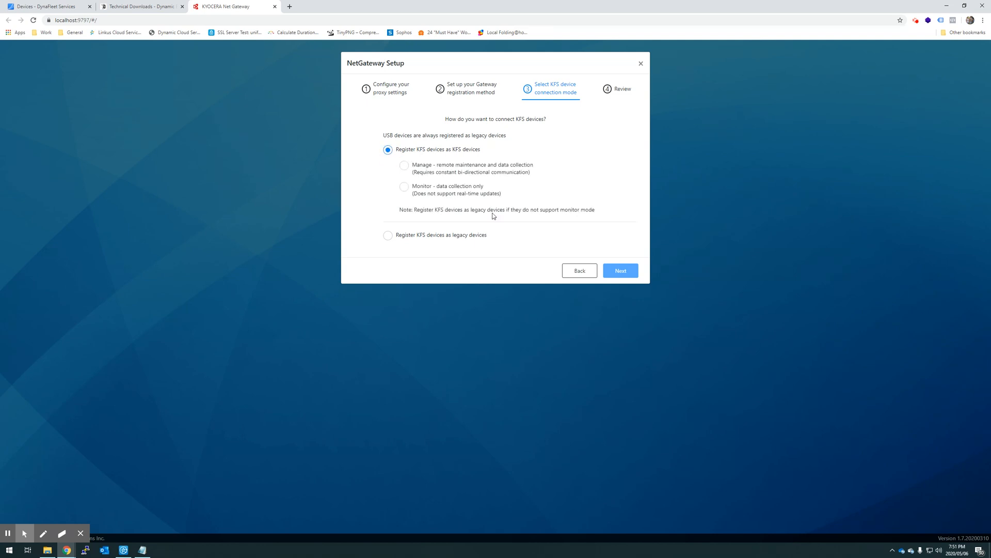
pyautogui.click(404, 166)
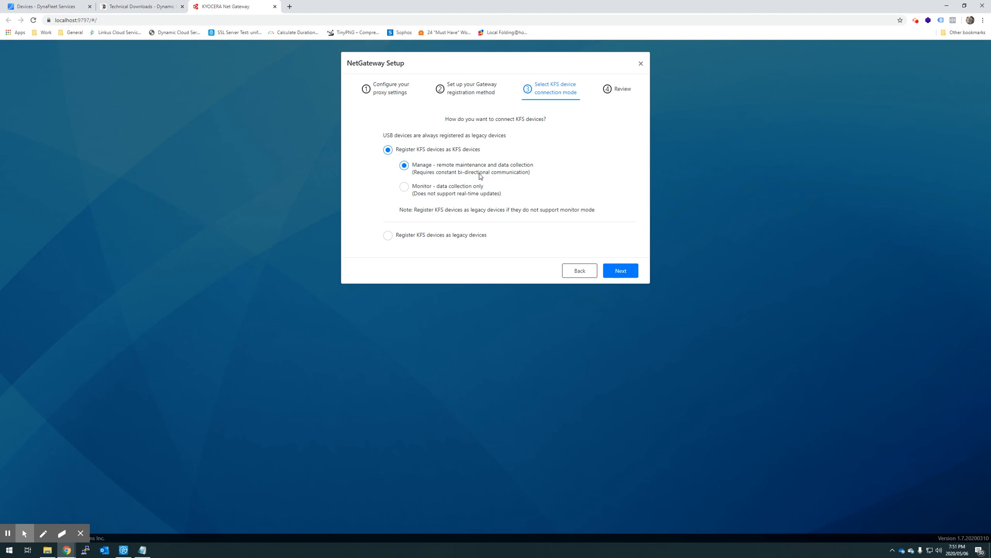
pyautogui.click(405, 186)
pyautogui.click(405, 166)
pyautogui.click(405, 166)
pyautogui.click(404, 159)
pyautogui.click(627, 274)
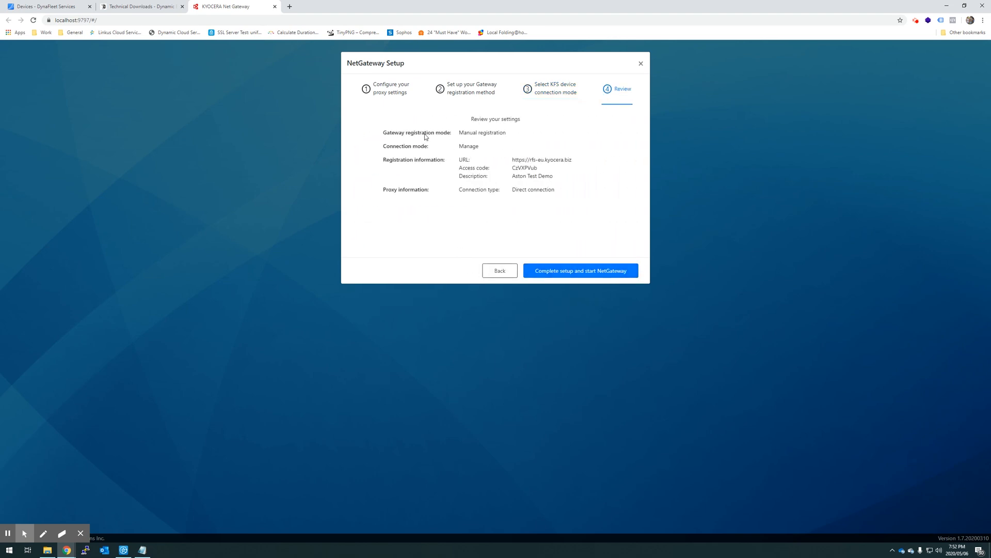
# Step: Complete the setup from the Review page and start NetGateway
pyautogui.click(570, 274)
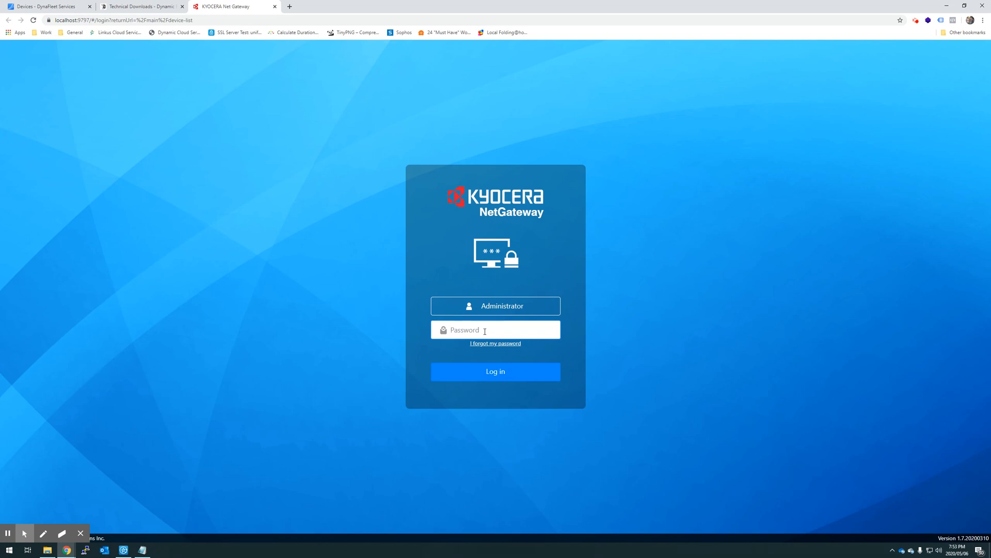
# Step: Log in to NetGateway with the administrator password, decline Chrome's password save, and open Add devices
pyautogui.write('****')
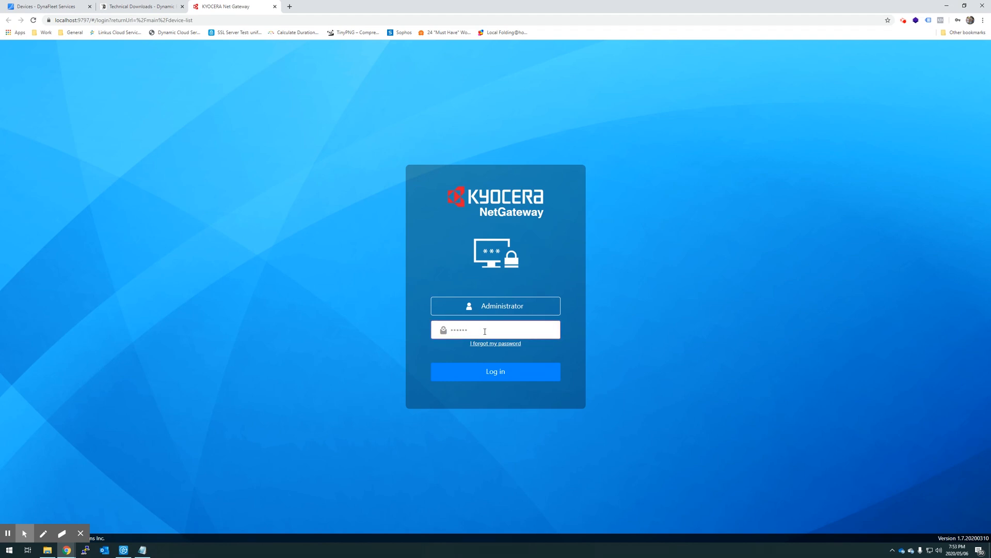
pyautogui.write('***')
pyautogui.press('Return')
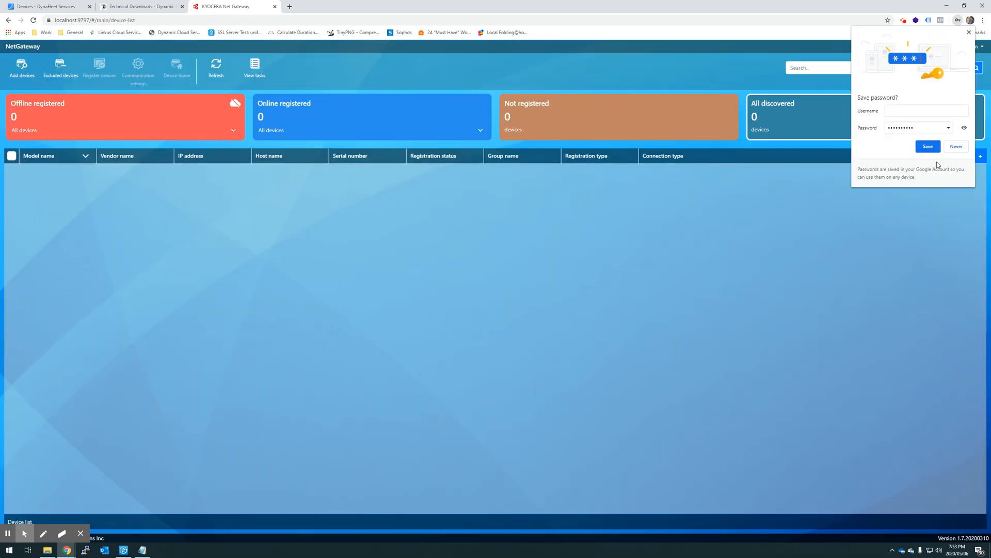
pyautogui.click(958, 148)
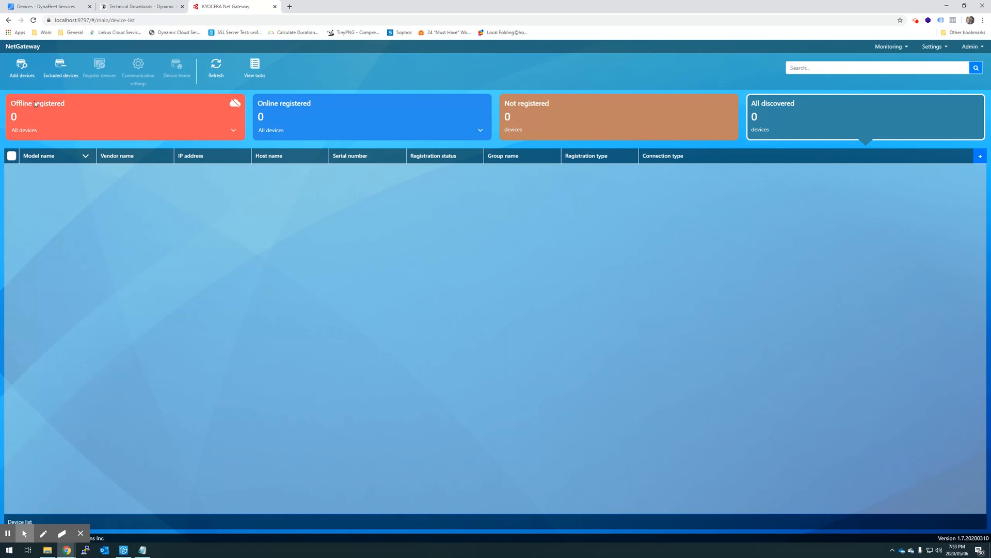
pyautogui.click(22, 66)
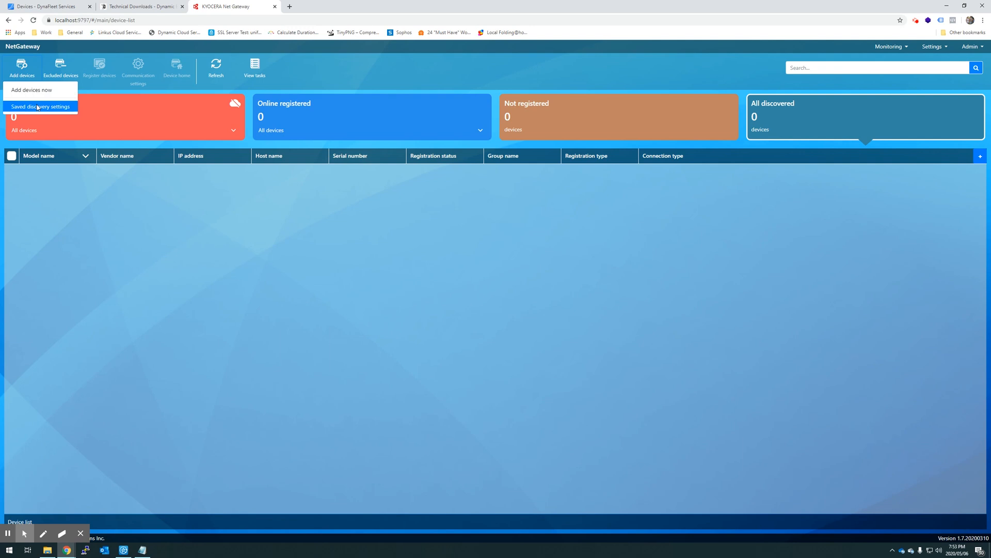
# Step: Confirm no saved discovery settings exist, then start Add devices now
pyautogui.click(38, 106)
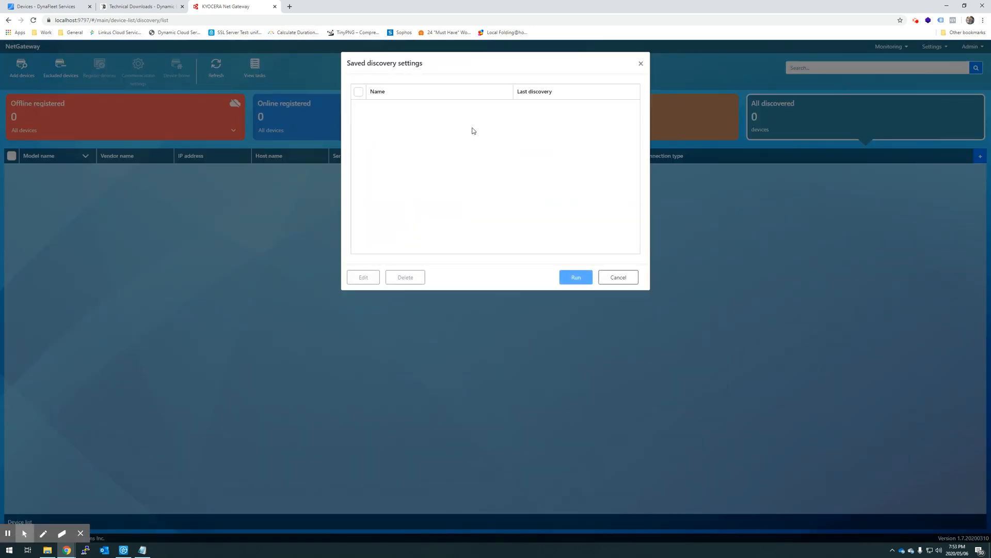
pyautogui.click(627, 279)
pyautogui.click(22, 67)
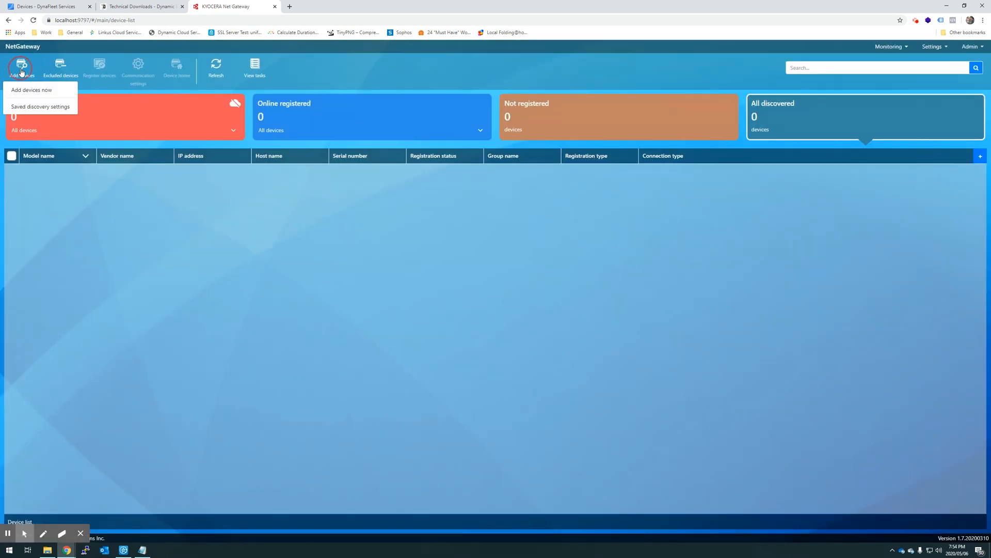
pyautogui.click(33, 90)
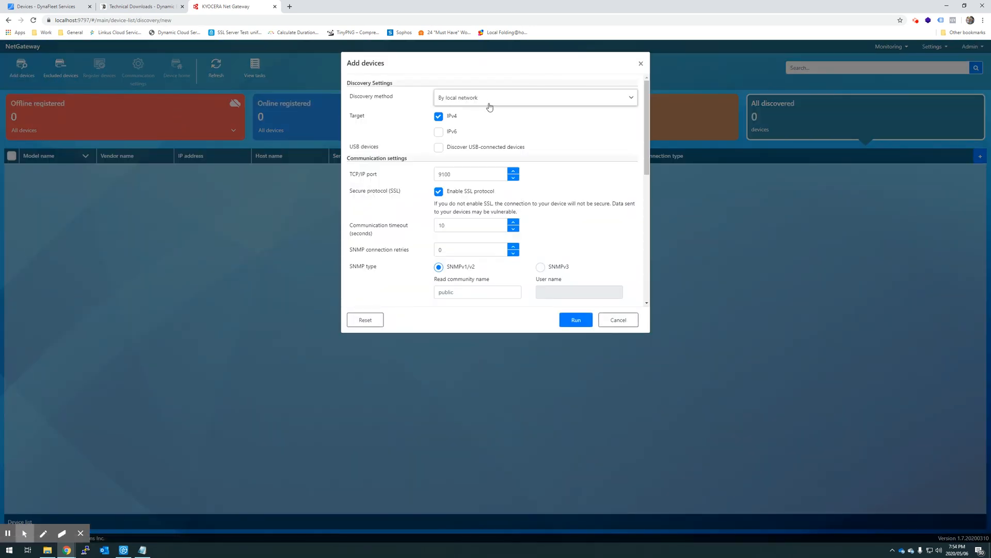
# Step: Keep the discovery method 'By local network' and tick 'Discover USB-connected devices'
pyautogui.click(530, 104)
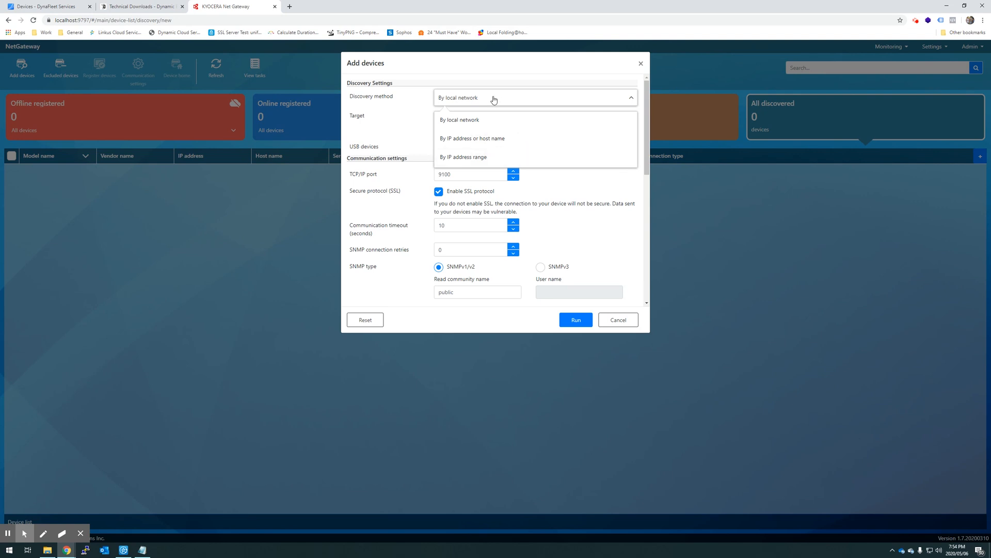
pyautogui.click(457, 120)
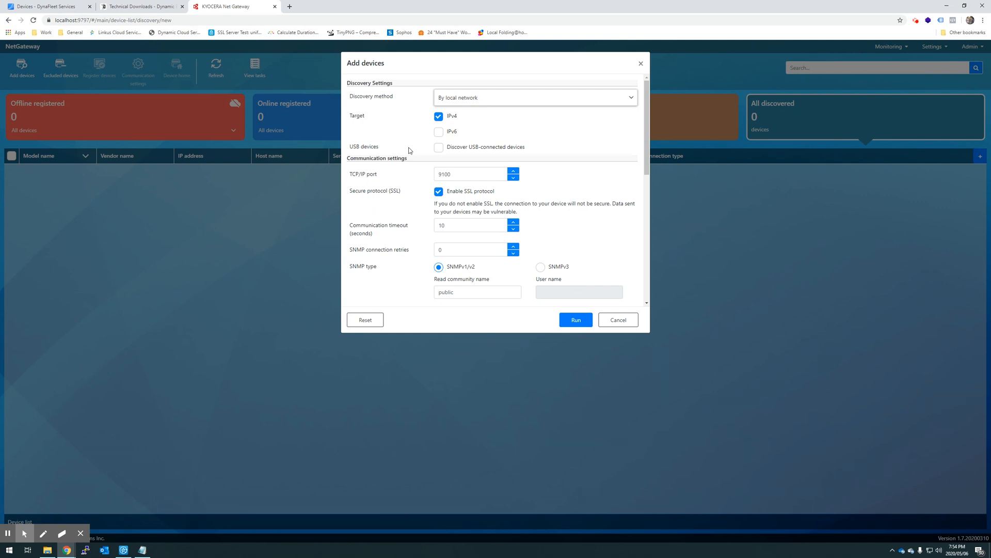
pyautogui.click(440, 149)
# Step: Re-enter the device login user name and password in the discovery settings
pyautogui.scroll(-8, 486, 192)
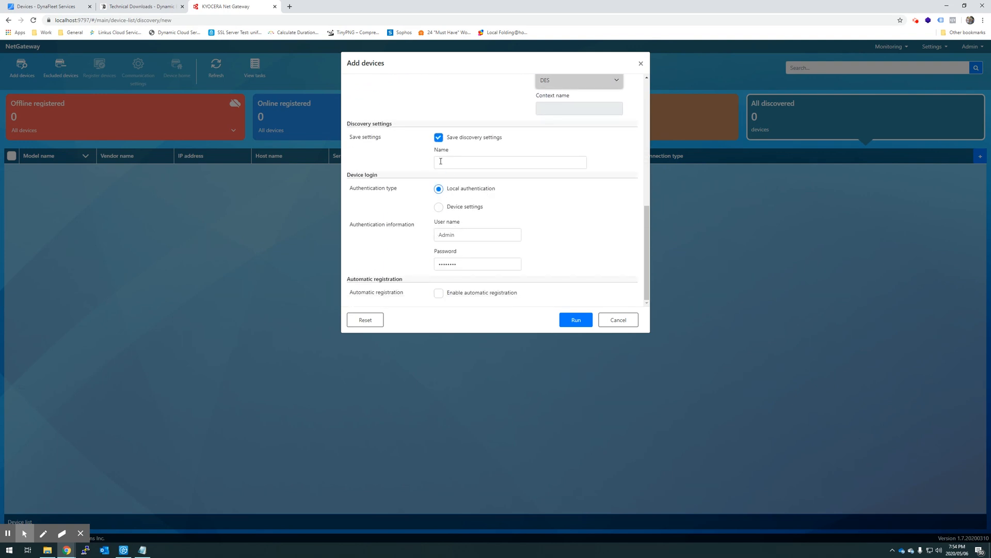
pyautogui.click(469, 235)
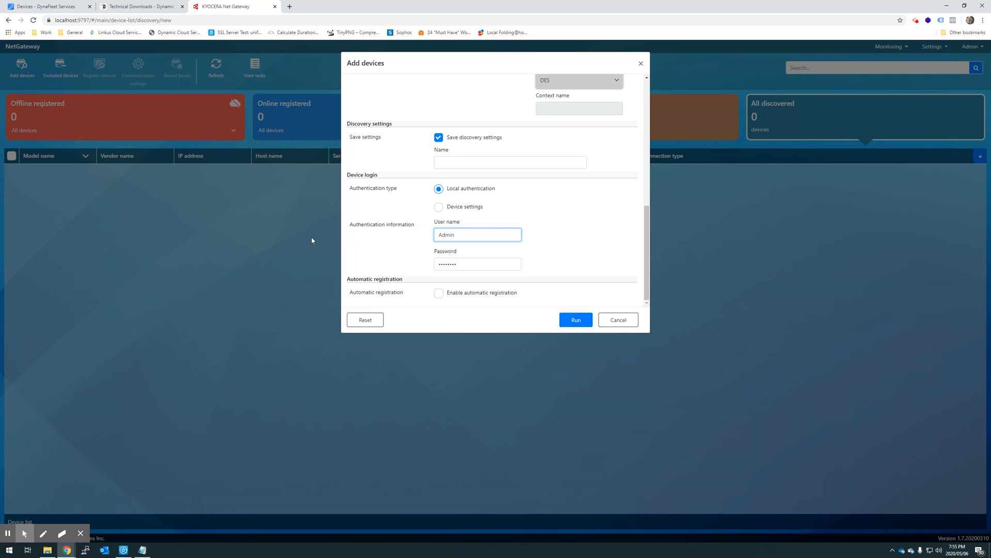
pyautogui.click(462, 264)
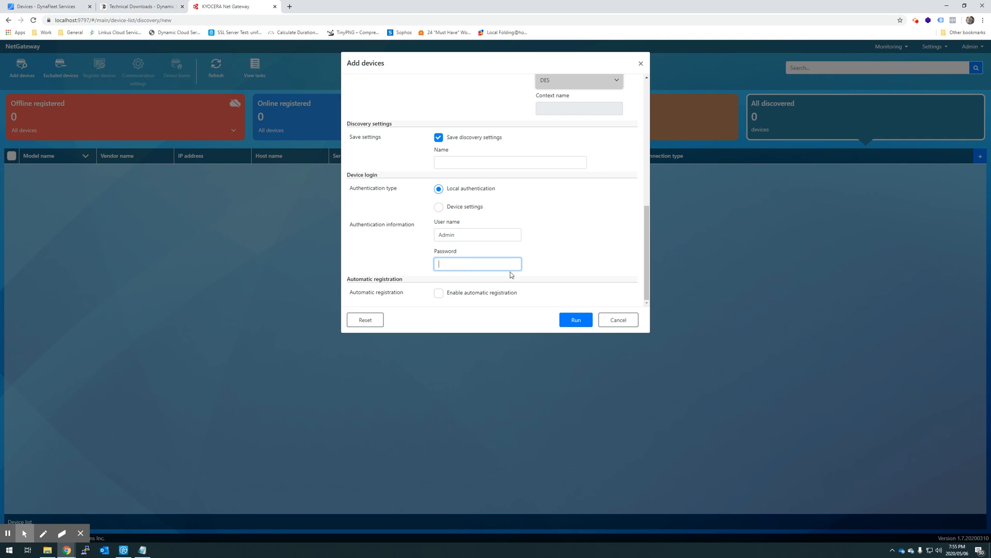
pyautogui.write('Adm')
pyautogui.click(522, 207)
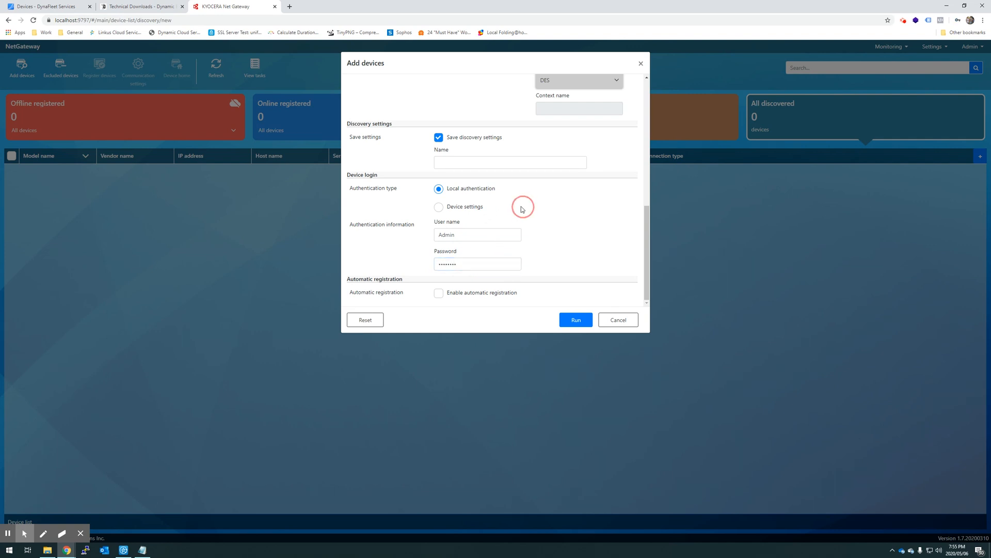
# Step: Name the discovery settings DBS, enable automatic registration, and run discovery
pyautogui.click(454, 161)
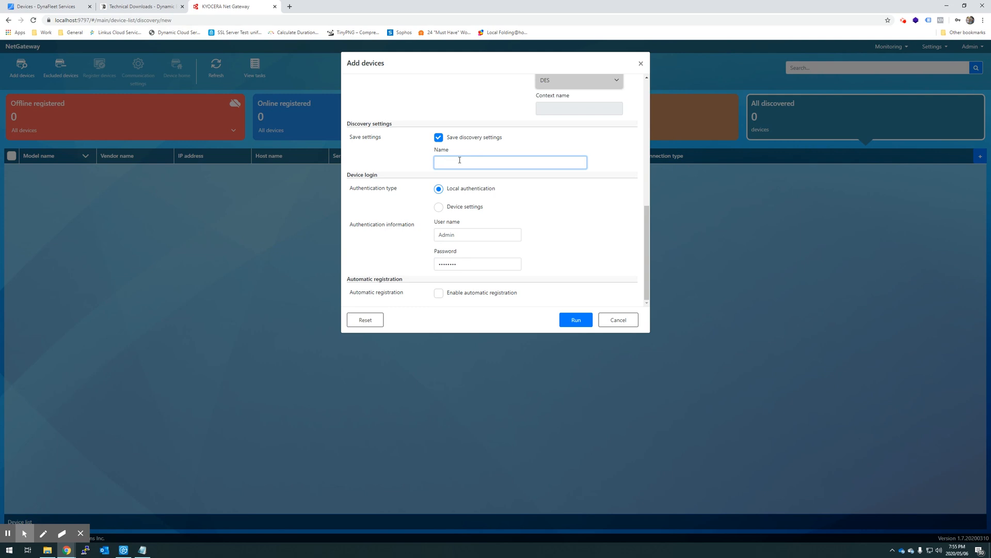
pyautogui.write('DBS Demo')
pyautogui.press('BackSpace')
pyautogui.press('BackSpace')
pyautogui.press('BackSpace')
pyautogui.press('BackSpace')
pyautogui.press('BackSpace')
pyautogui.click(446, 296)
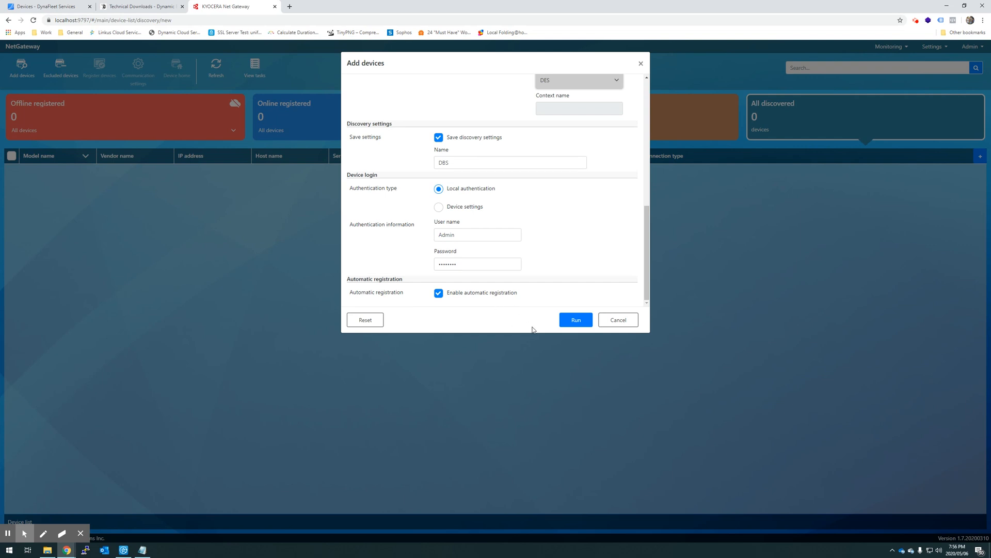
pyautogui.click(580, 324)
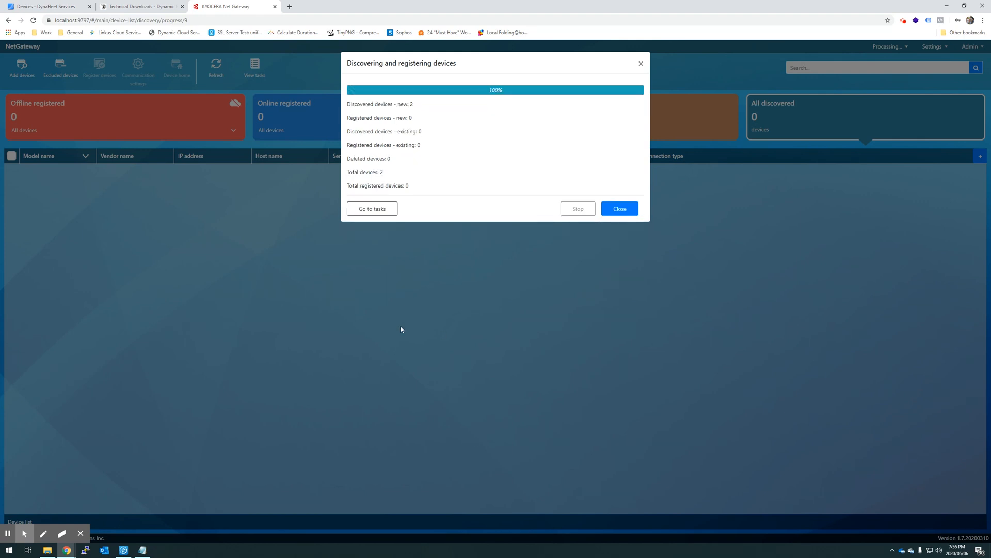
# Step: Close the 100% discovery progress to see ECOSYS M552… and TASKalfa 5052ci listed
pyautogui.click(632, 209)
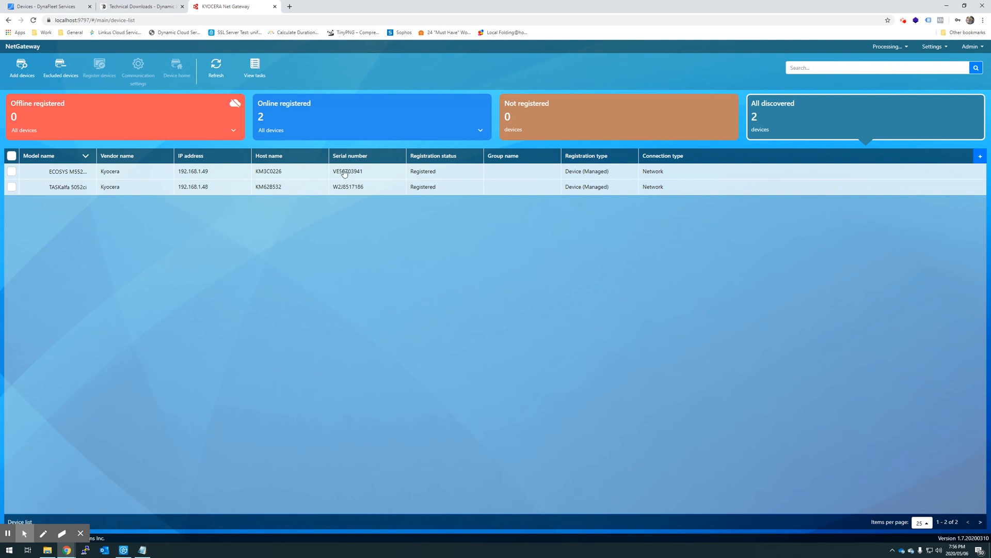
# Step: Select the ECOSYS and TASKalfa 5052ci rows and refresh the device list
pyautogui.click(434, 172)
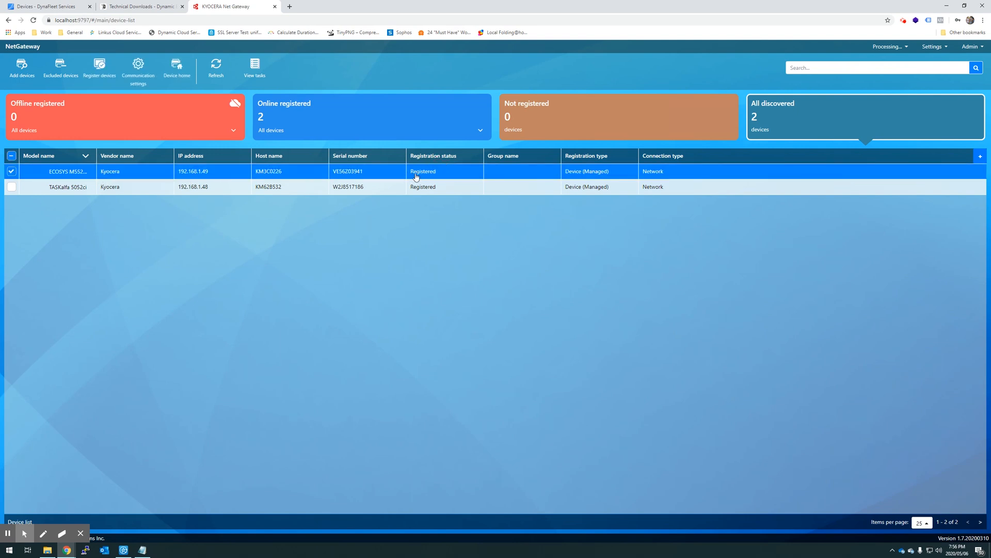
pyautogui.click(444, 175)
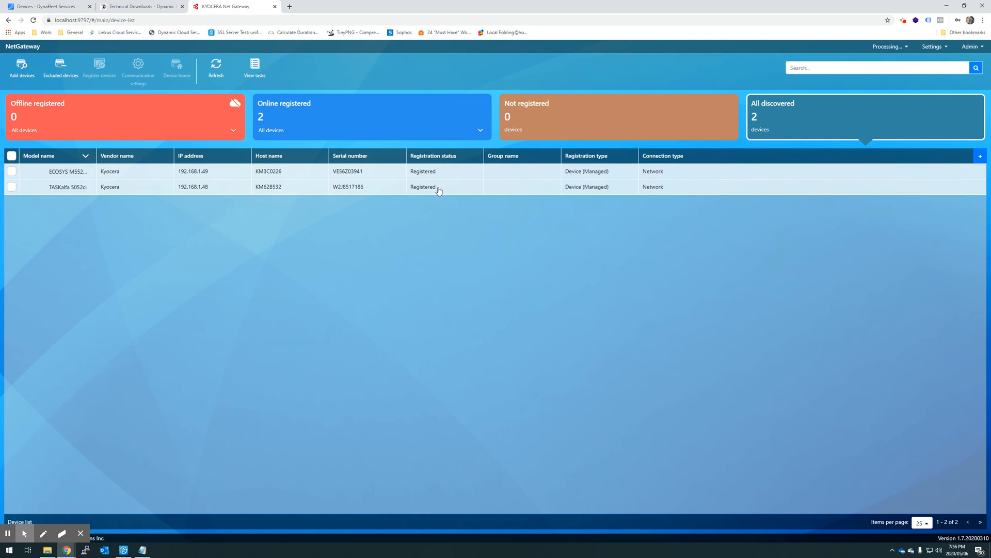
pyautogui.click(438, 190)
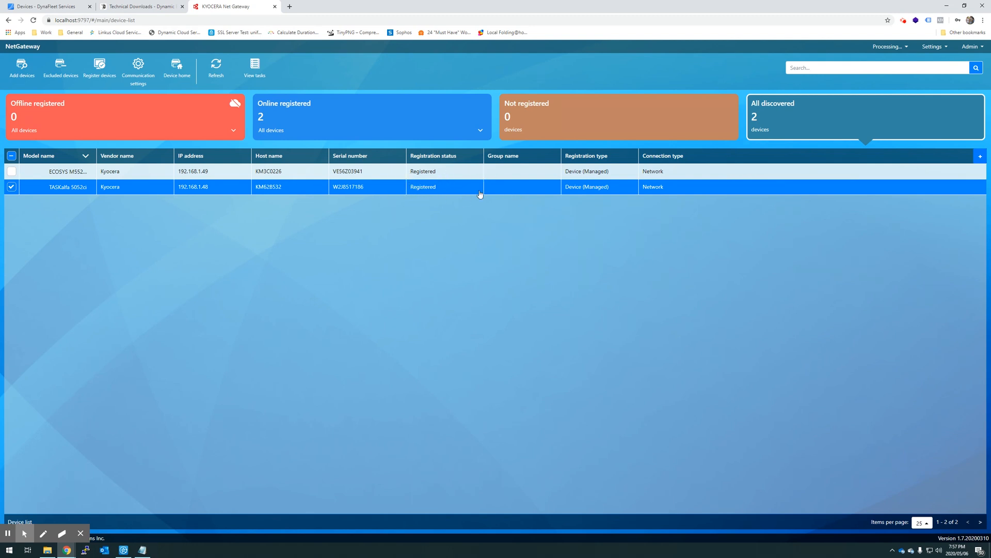
pyautogui.click(508, 174)
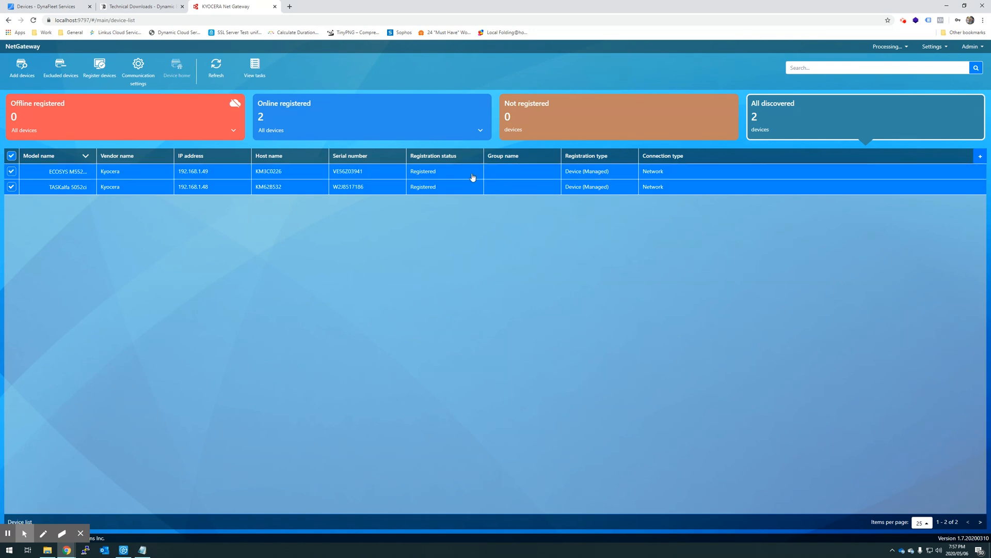
pyautogui.click(216, 66)
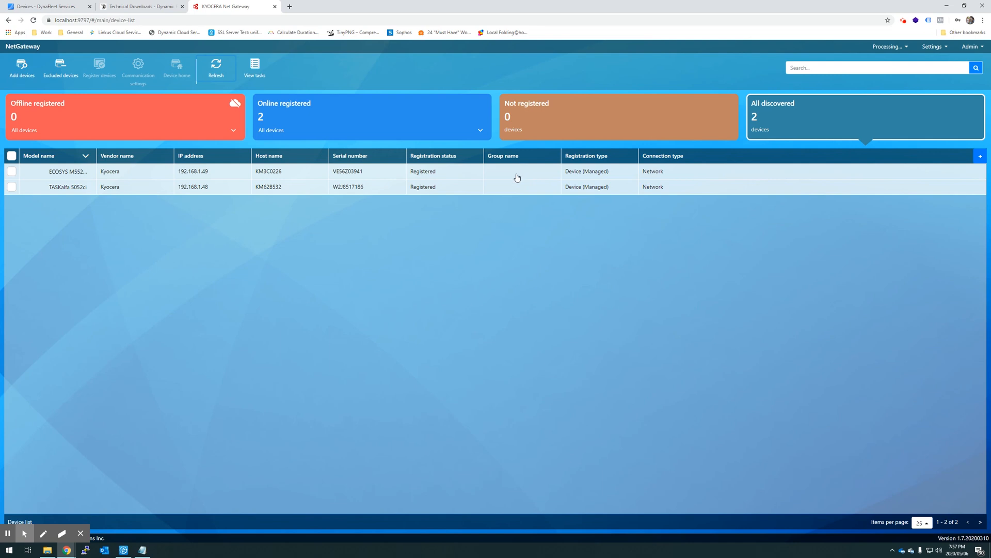
# Step: With both devices selected, open the Task list showing the failed DiscoverRegisterDevice task
pyautogui.click(898, 47)
pyautogui.click(134, 176)
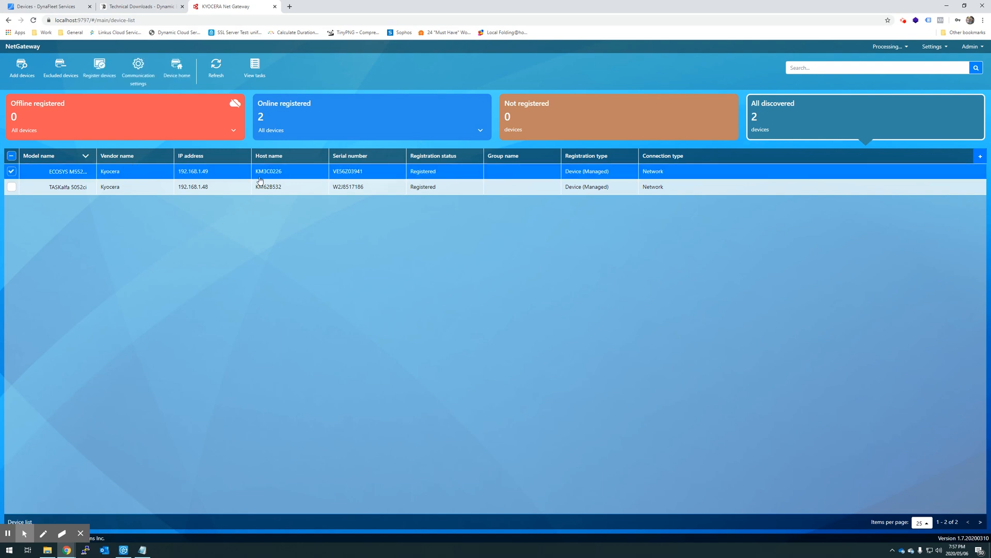
pyautogui.click(315, 189)
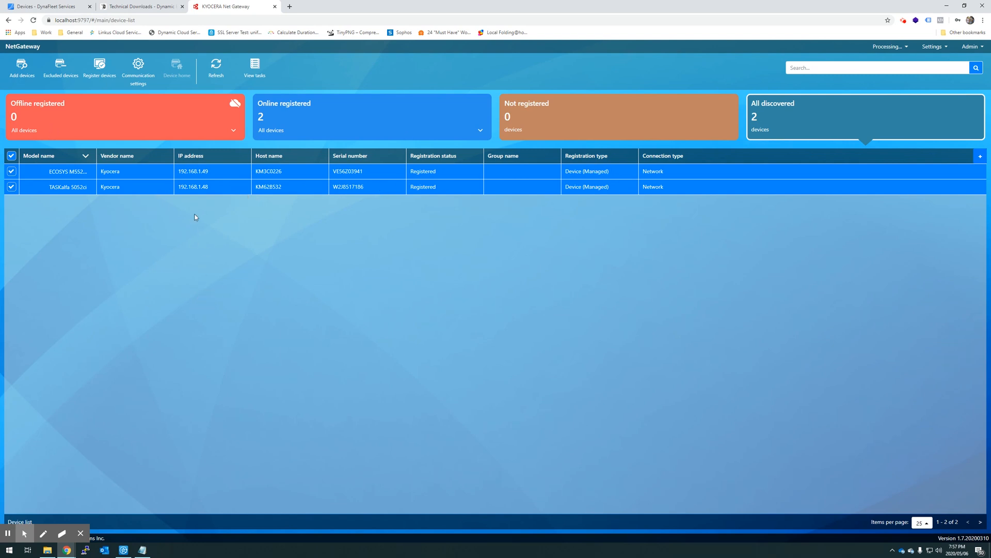
pyautogui.click(255, 67)
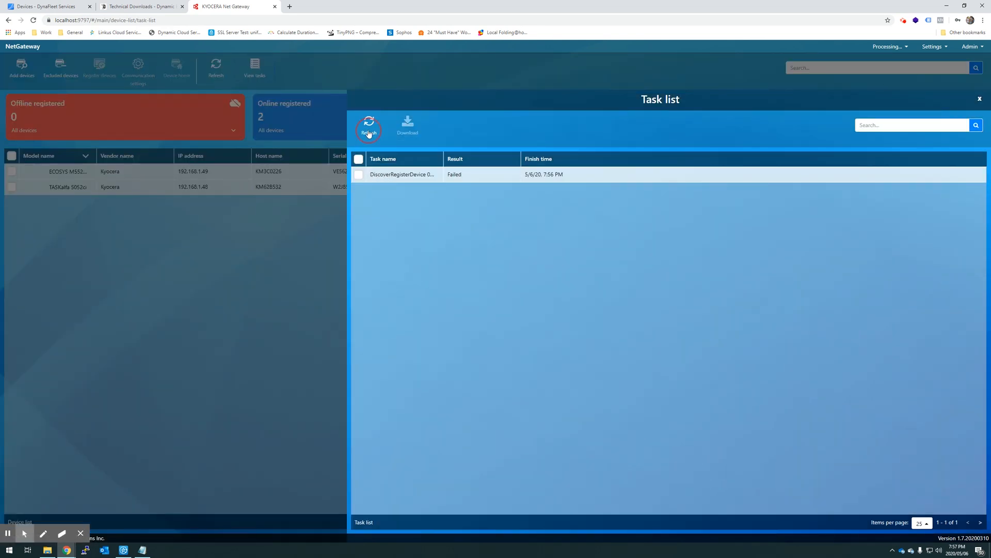
# Step: Download the failed DiscoverRegisterDevice task report as CSV and open it in Excel
pyautogui.click(443, 175)
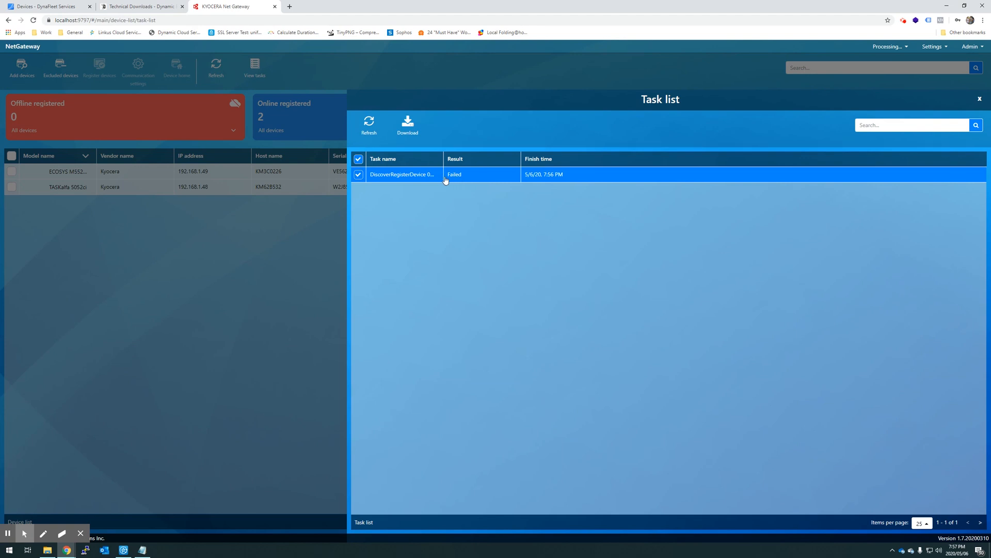
pyautogui.click(408, 128)
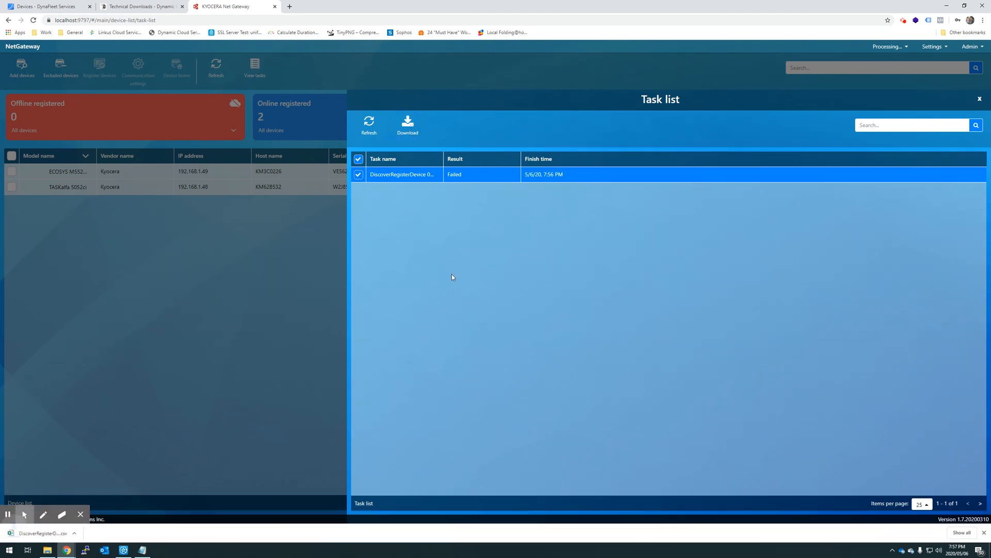
pyautogui.click(12, 532)
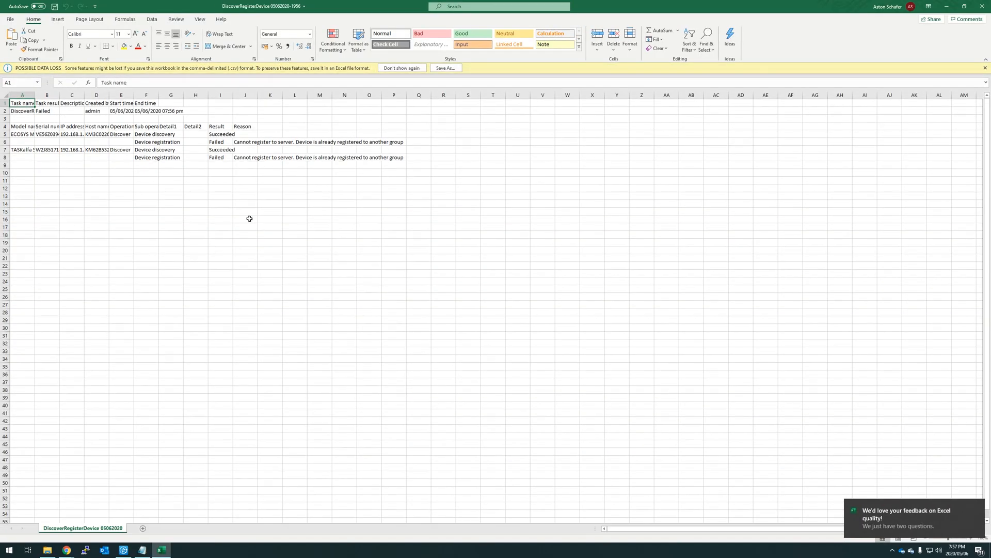
# Step: AutoFit all task report columns in Excel to fit their contents
pyautogui.click(279, 143)
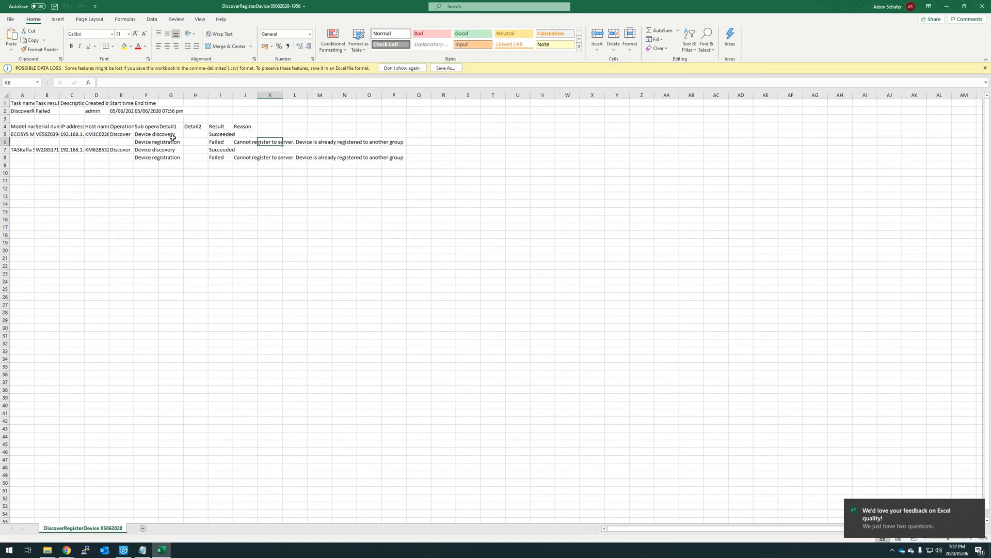
pyautogui.doubleClick(35, 95)
pyautogui.hotkey('ctrl', 'a')
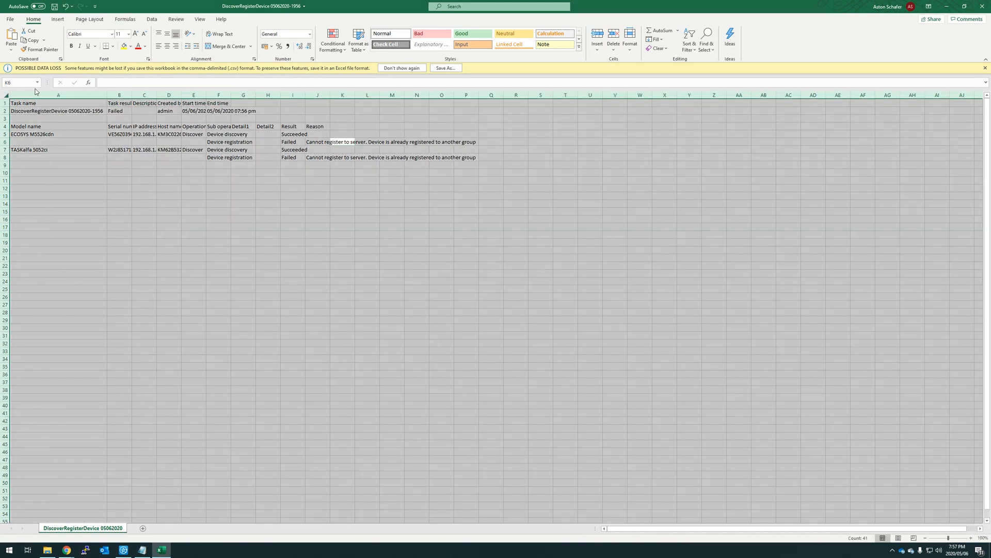
pyautogui.doubleClick(108, 96)
pyautogui.click(231, 204)
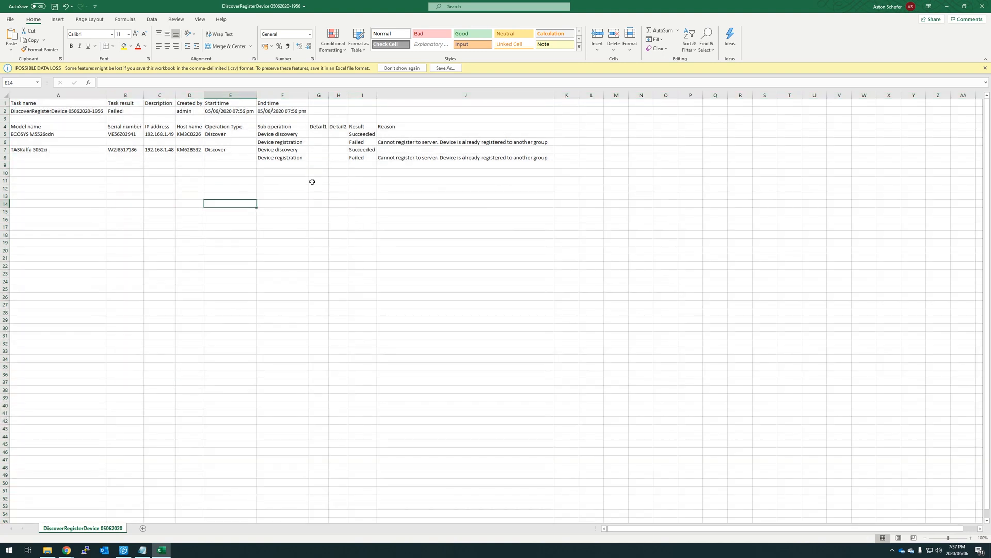
# Step: Review the Failed results and reasons for ECOSYS and TASKalfa (192.168.1.48), then minimize Excel
pyautogui.moveTo(38, 128); pyautogui.dragTo(420, 133)
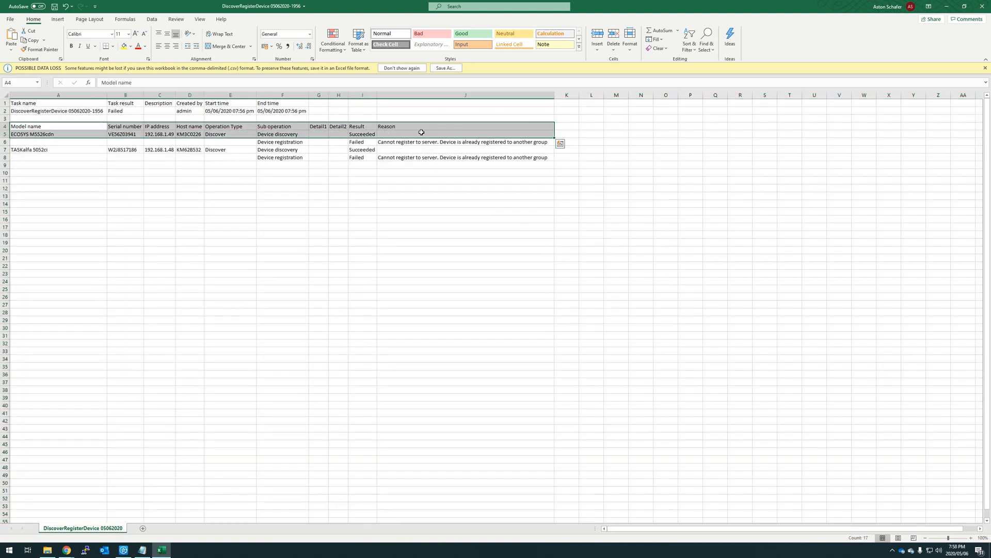
pyautogui.click(276, 145)
pyautogui.click(364, 143)
pyautogui.click(406, 140)
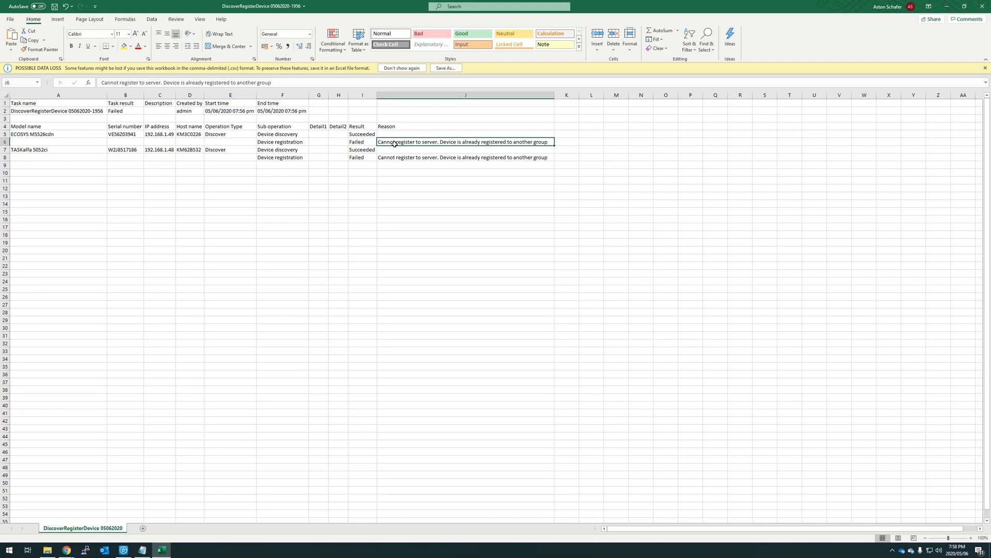
pyautogui.click(359, 143)
pyautogui.click(406, 143)
pyautogui.click(73, 150)
pyautogui.click(152, 150)
pyautogui.click(266, 151)
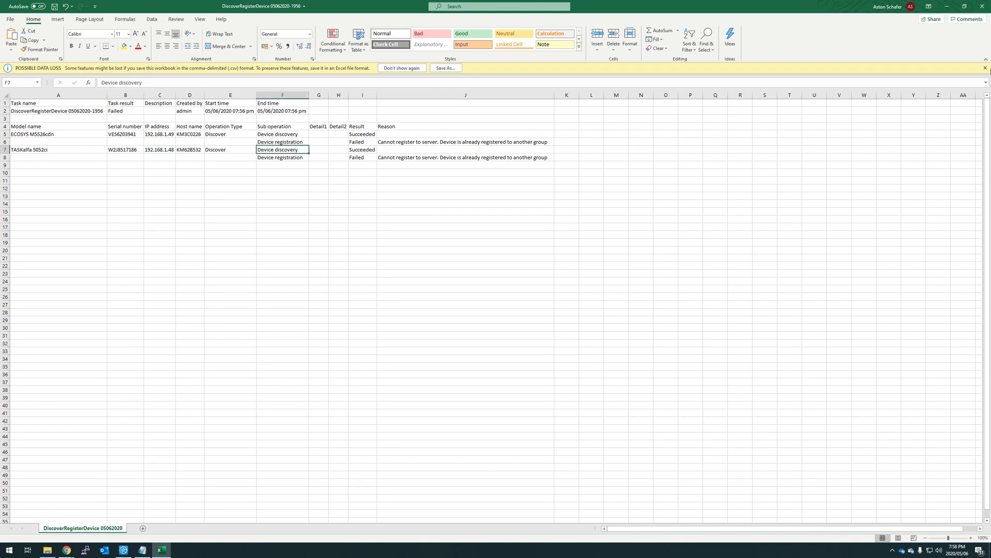
pyautogui.click(956, 7)
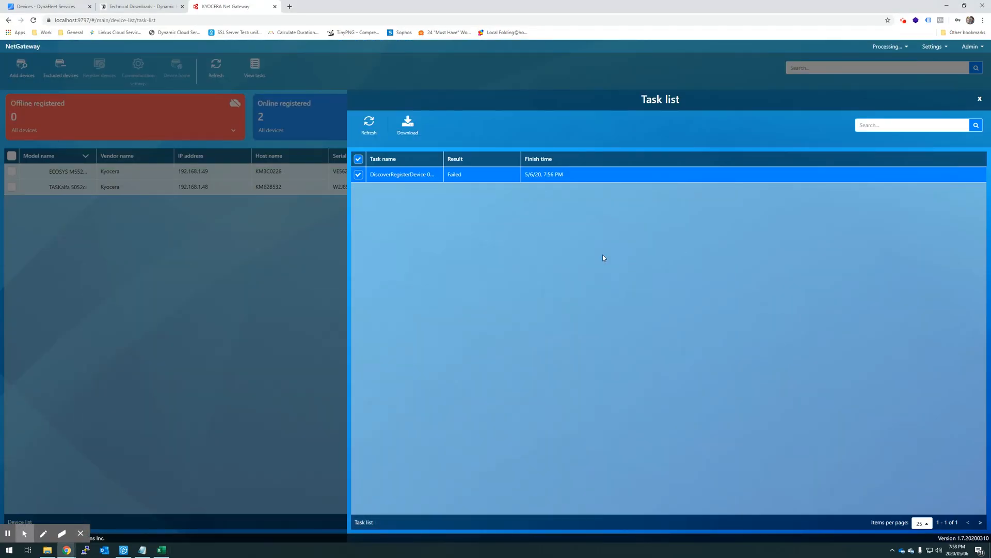
# Step: Close the Task list, select only the ECOSYS device, and open its Device home page
pyautogui.click(979, 98)
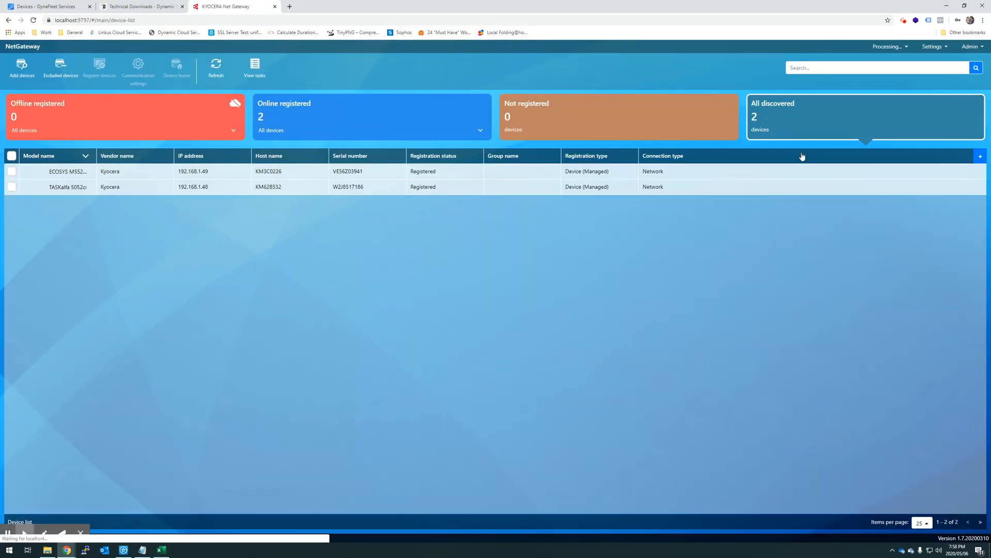
pyautogui.click(295, 176)
pyautogui.click(298, 187)
pyautogui.click(298, 176)
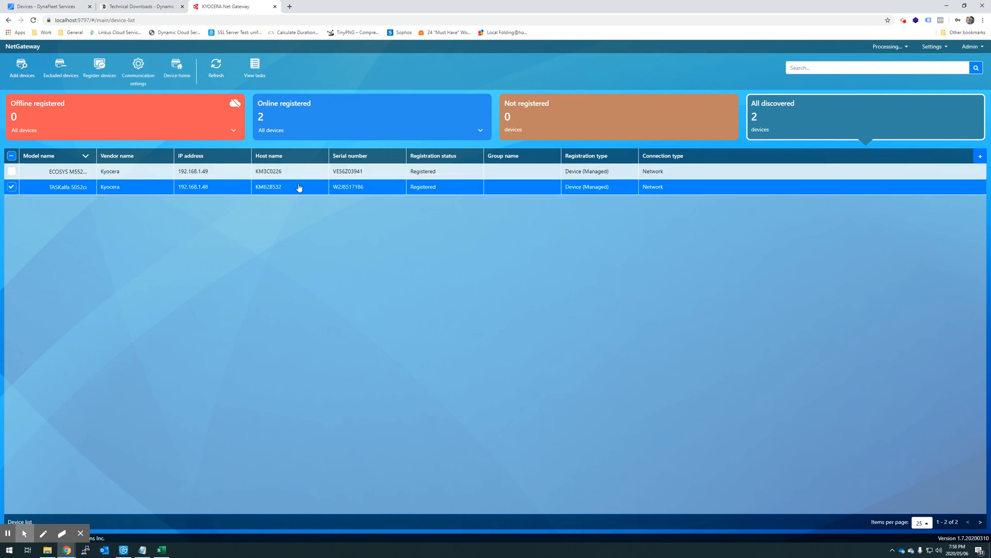
pyautogui.click(299, 187)
pyautogui.click(298, 175)
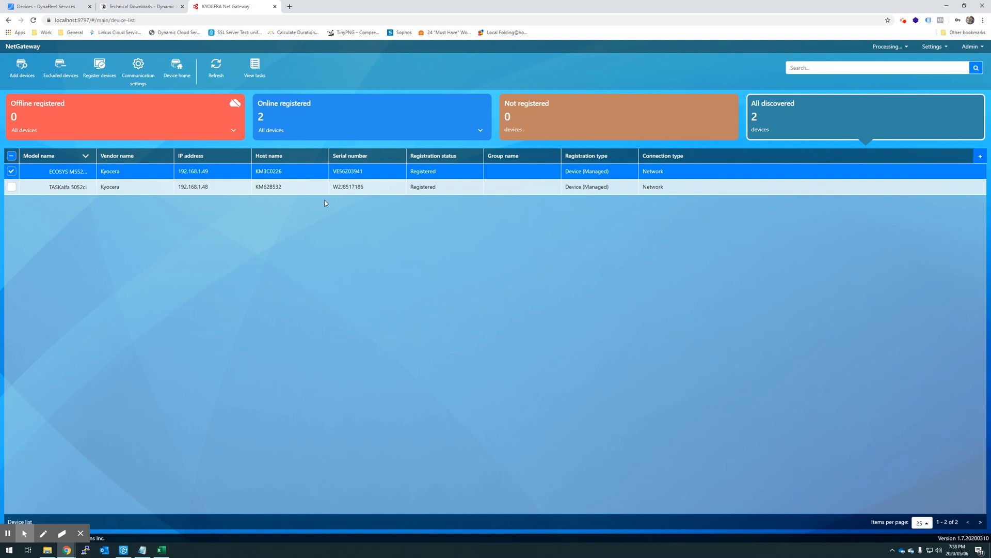
pyautogui.click(274, 190)
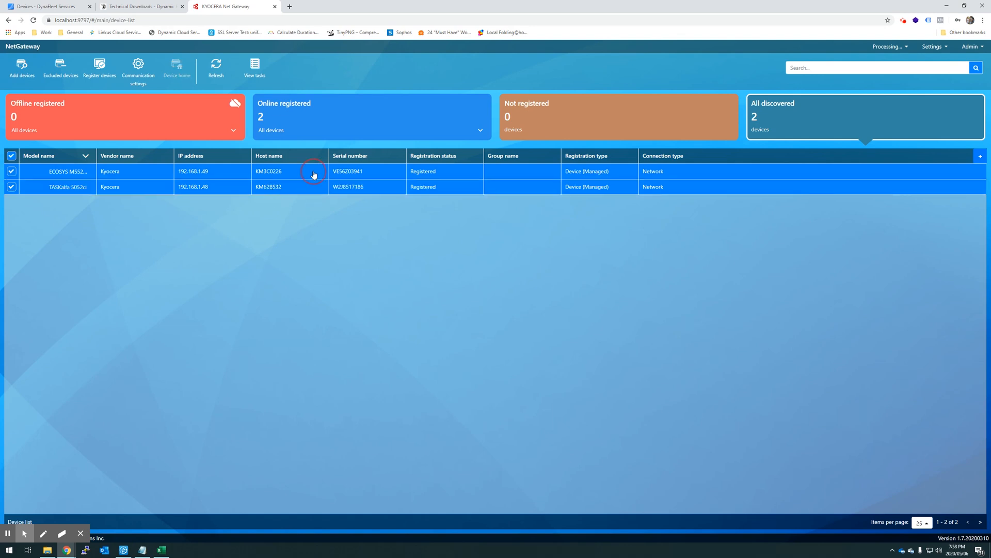
pyautogui.click(313, 172)
pyautogui.click(243, 189)
pyautogui.click(267, 176)
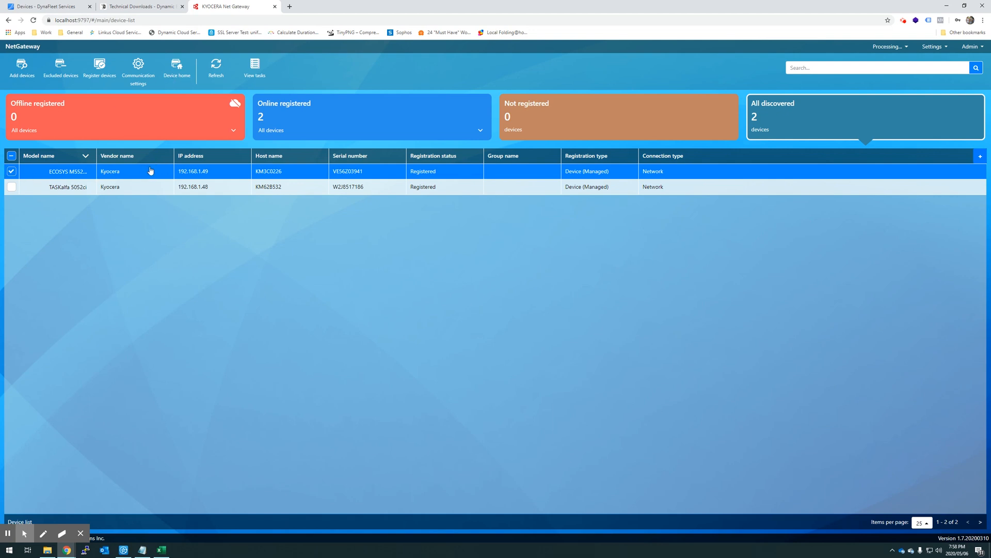
pyautogui.click(171, 65)
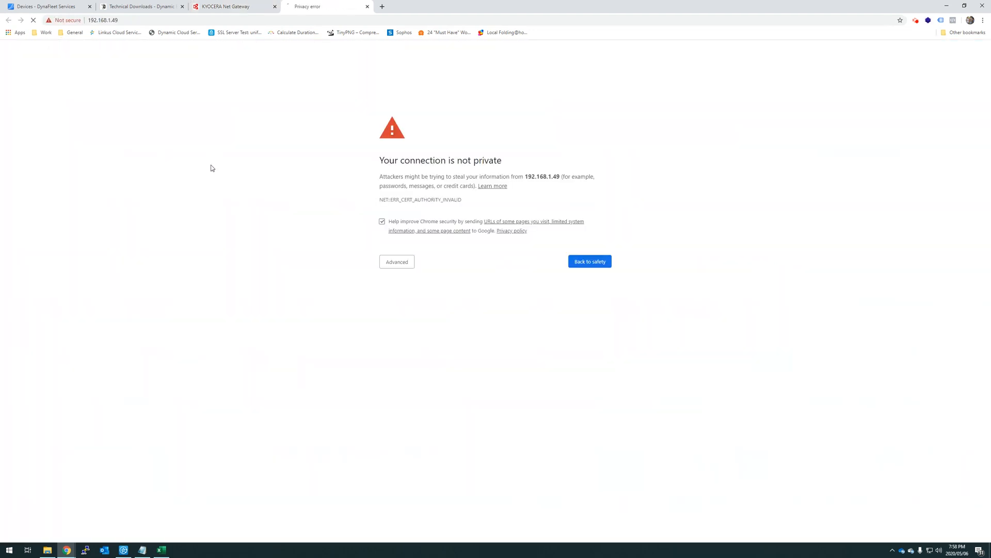
# Step: Proceed past the certificate warning to 192.168.1.49, keeping only ECOSYS selected in NetGateway
pyautogui.click(394, 264)
pyautogui.click(397, 320)
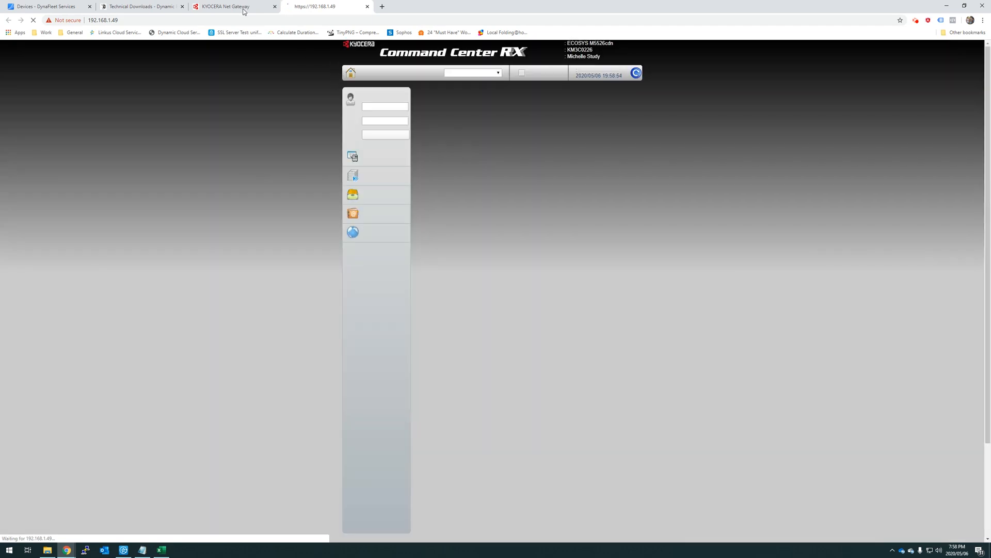
pyautogui.click(244, 11)
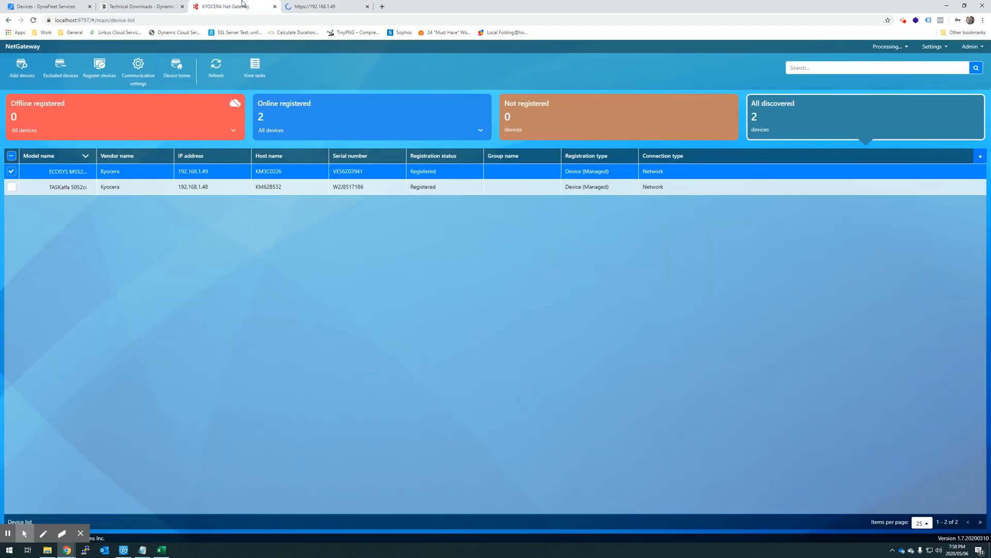
pyautogui.click(383, 185)
pyautogui.click(381, 186)
pyautogui.click(380, 175)
pyautogui.click(327, 5)
# Step: Log in to Command Center RX as Admin and open Network Settings > TCP/IP
pyautogui.click(382, 113)
pyautogui.write('Admin')
pyautogui.press('Tab')
pyautogui.press('Return')
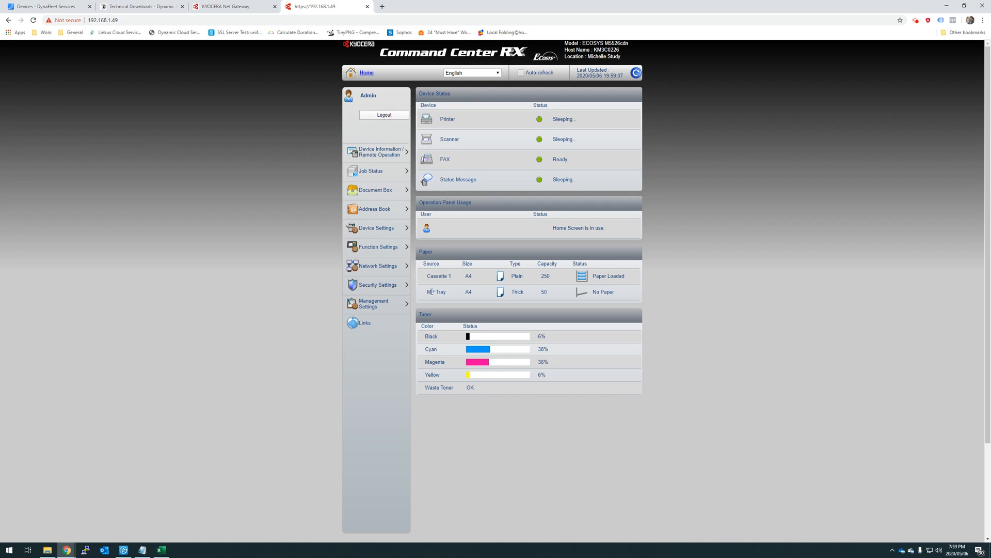
pyautogui.click(377, 265)
pyautogui.click(361, 290)
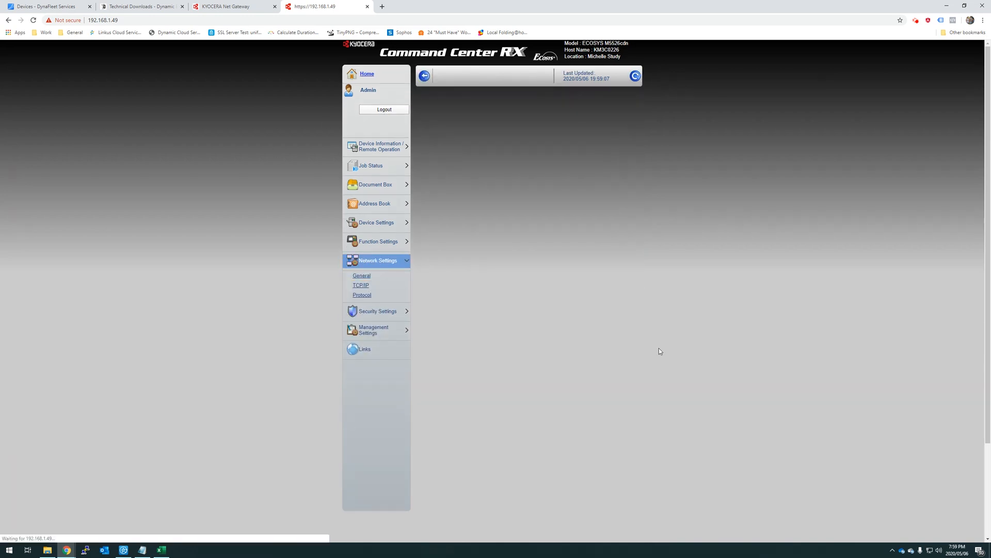
# Step: Inspect the IPv4 DNS server values 192.168.1.254 and 8.8.8.8 on the TCP/IP page
pyautogui.scroll(-2, 531, 305)
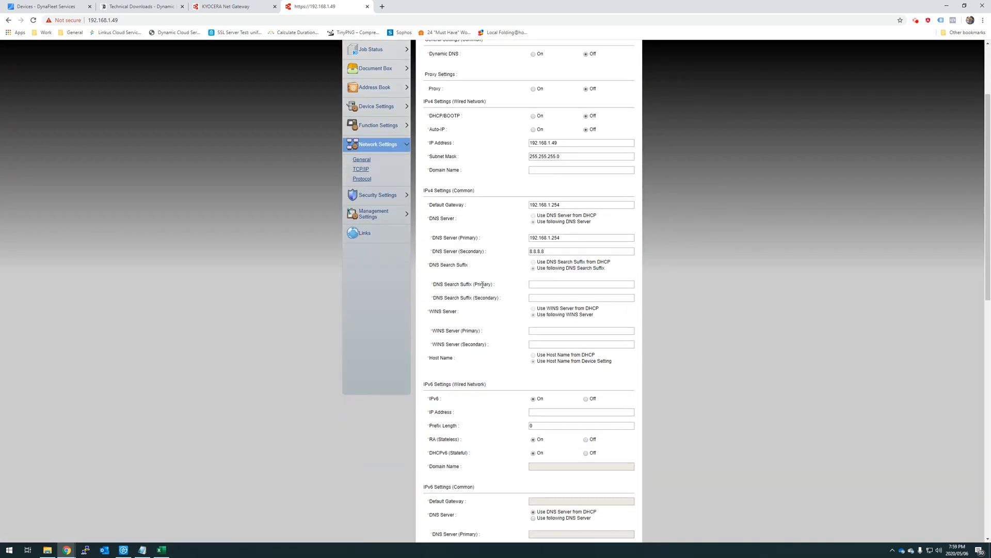
pyautogui.moveTo(563, 238); pyautogui.dragTo(524, 236)
pyautogui.click(602, 236)
pyautogui.press('Tab')
pyautogui.click(558, 252)
pyautogui.scroll(3, 459, 226)
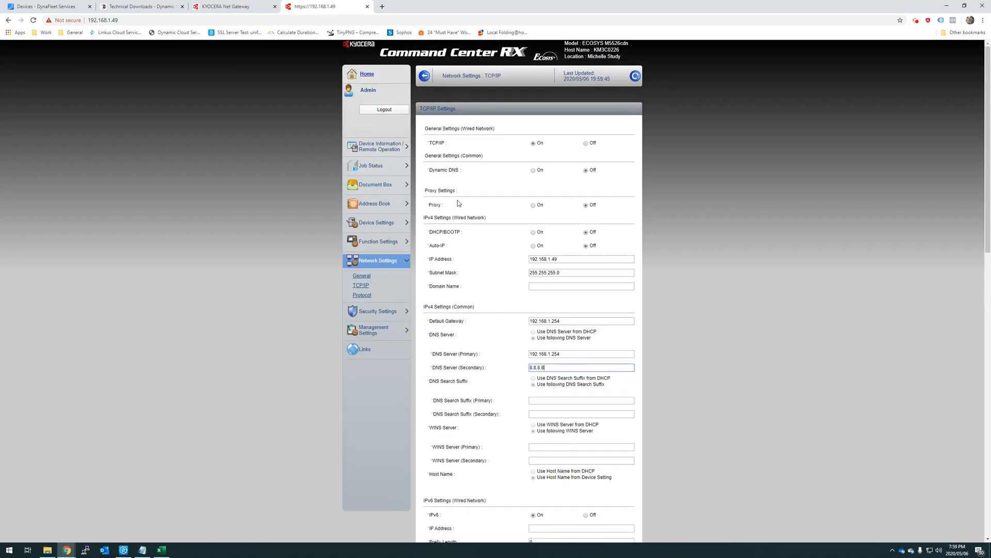
pyautogui.scroll(-2, 475, 244)
# Step: Highlight the default gateway and primary DNS 192.168.1.254, then return to the NetGateway device list
pyautogui.moveTo(566, 242); pyautogui.dragTo(506, 250)
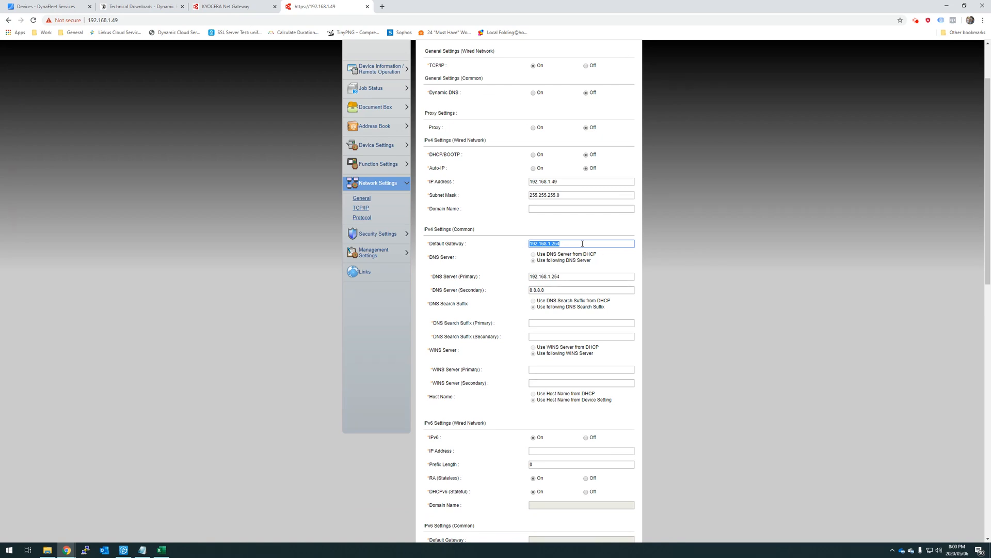
pyautogui.click(585, 273)
pyautogui.moveTo(558, 279); pyautogui.dragTo(521, 282)
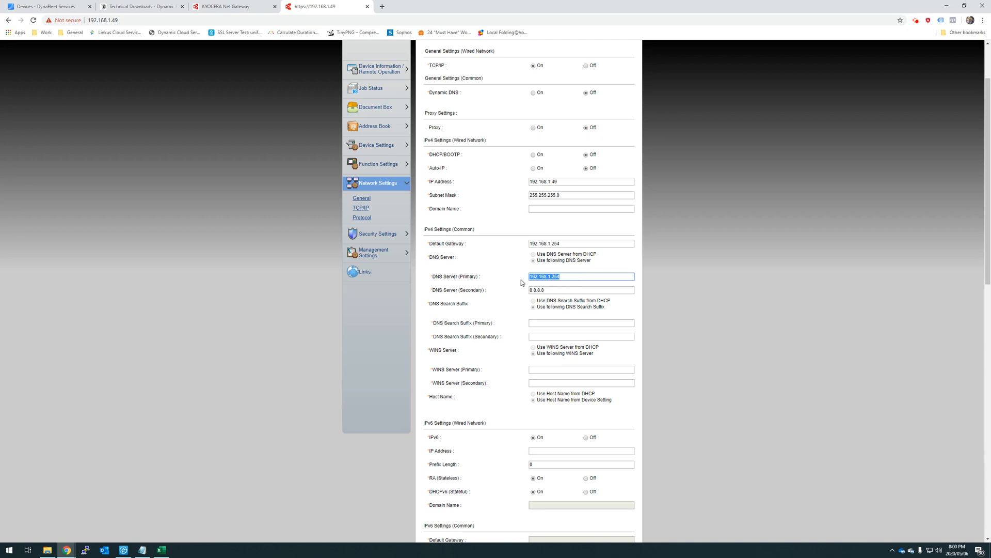
pyautogui.doubleClick(580, 276)
pyautogui.click(580, 276)
pyautogui.click(480, 283)
pyautogui.moveTo(568, 275); pyautogui.dragTo(520, 282)
pyautogui.click(261, 7)
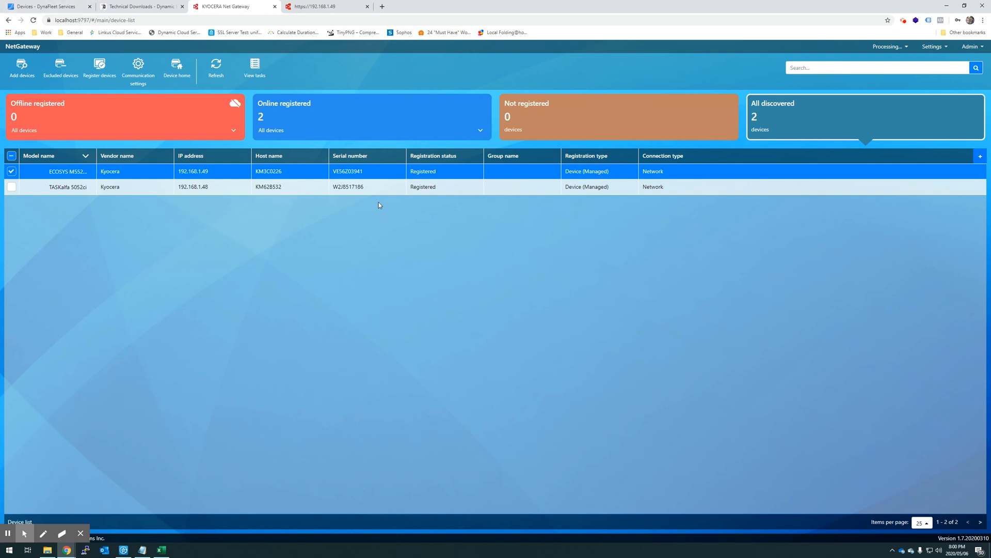
# Step: Refresh the NetGateway device list and view each category, ending on Offline registered
pyautogui.click(218, 72)
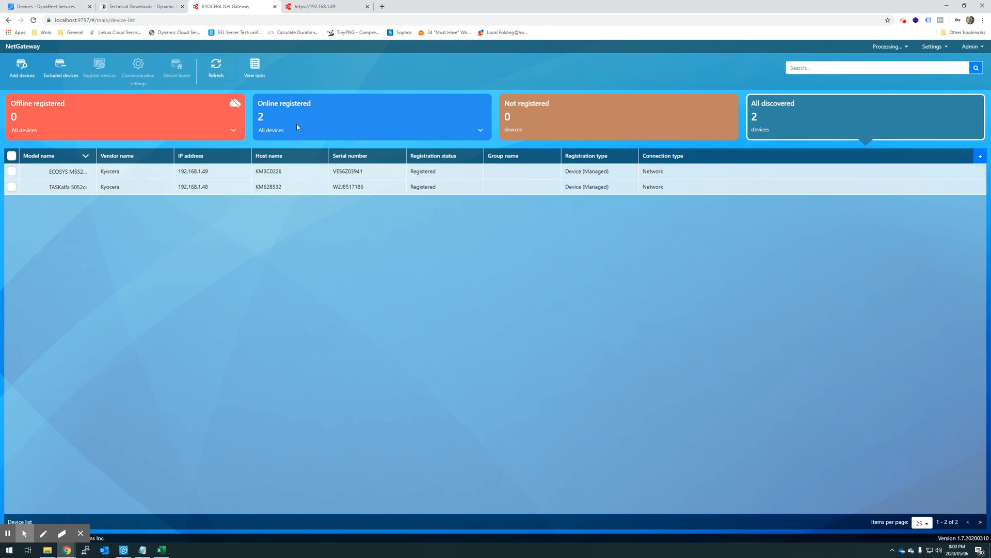
pyautogui.click(768, 118)
pyautogui.click(567, 117)
pyautogui.click(364, 126)
pyautogui.click(124, 117)
# Step: In Fleet Services, open the customer's group device list and collapse the group panel
pyautogui.click(36, 4)
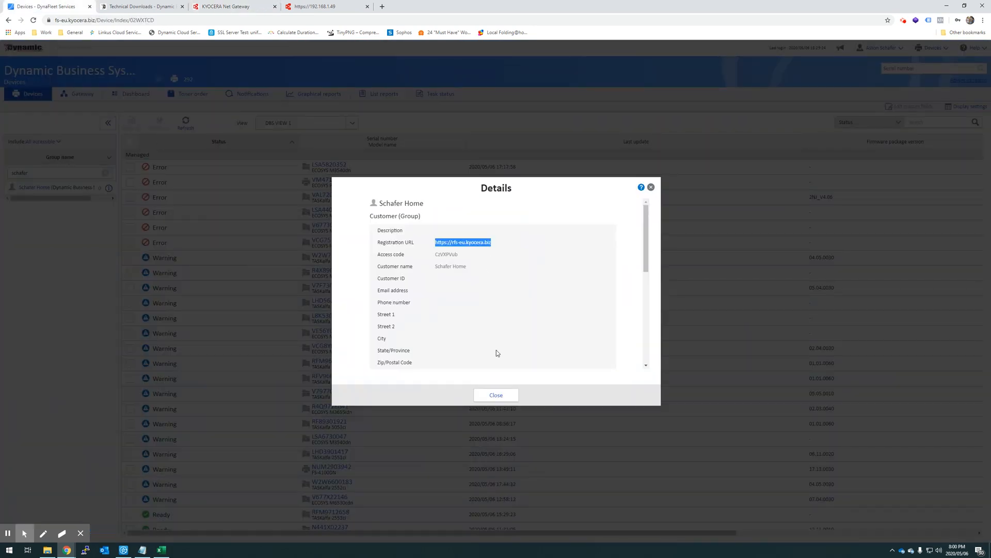
pyautogui.click(496, 395)
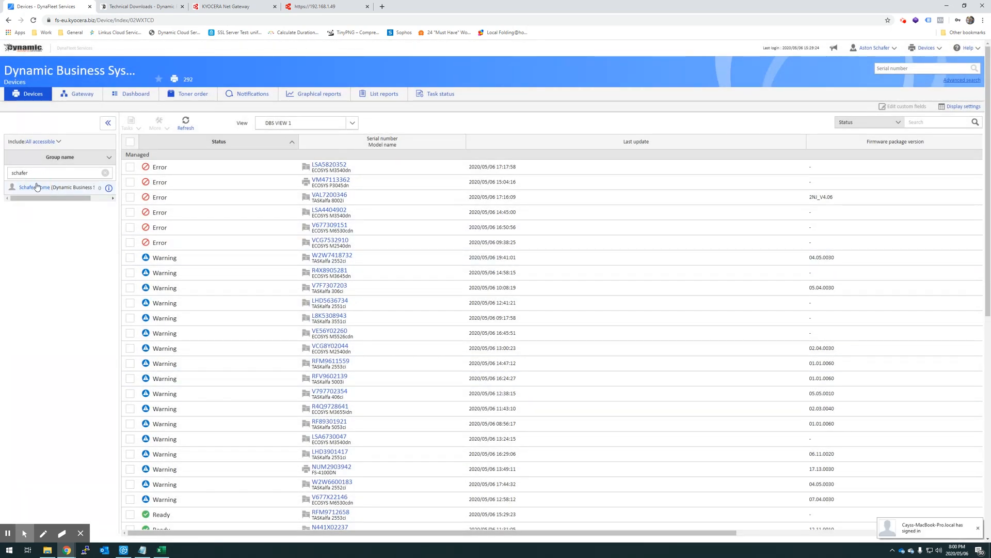
pyautogui.click(318, 226)
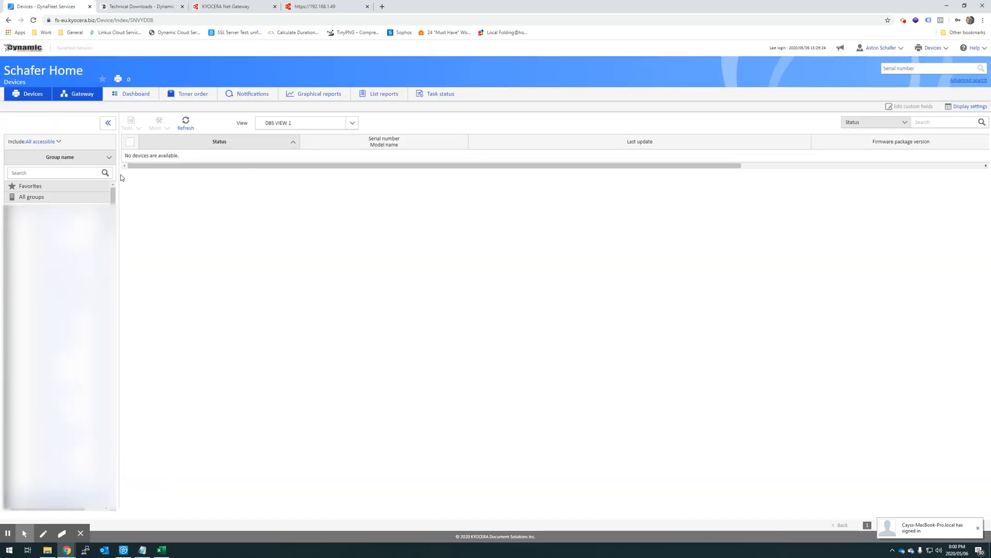
pyautogui.click(108, 122)
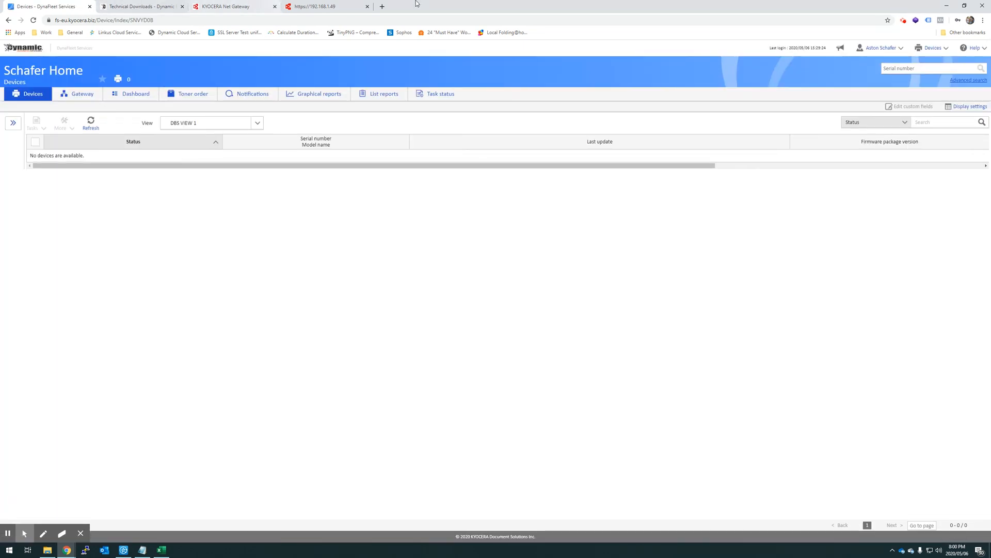
# Step: Cycle through the open browser tabs and return to the NetGateway device list
pyautogui.click(331, 6)
pyautogui.hotkey('ctrl', 'shift', 'Tab')
pyautogui.hotkey('ctrl', 'shift', 'Tab')
pyautogui.click(139, 6)
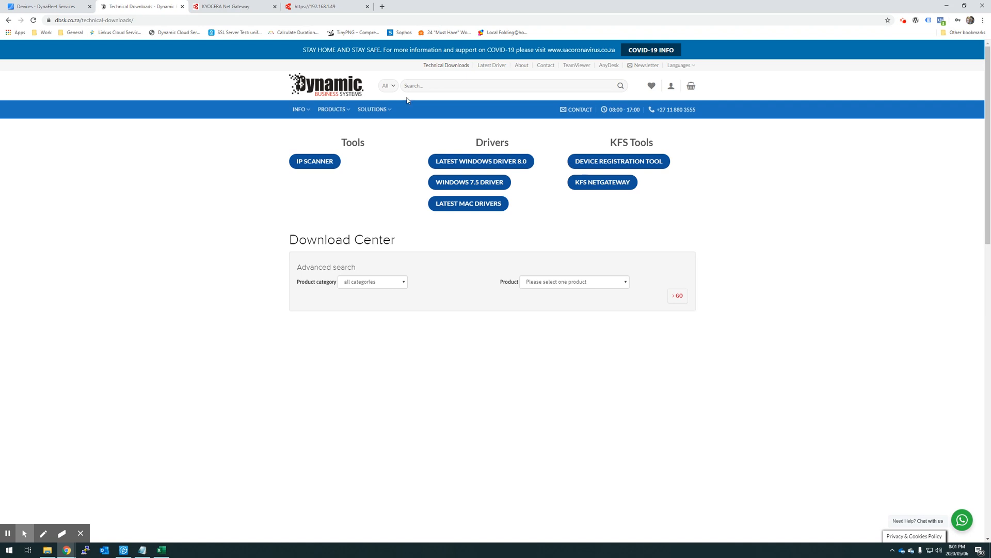
pyautogui.click(225, 6)
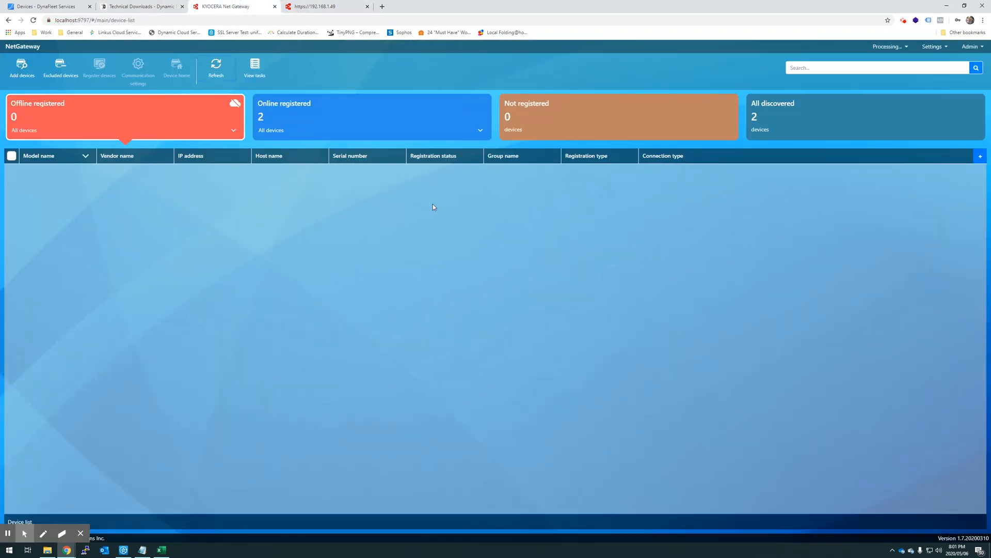
# Step: View the NetGateway information from the Processing menu, then close it
pyautogui.click(898, 47)
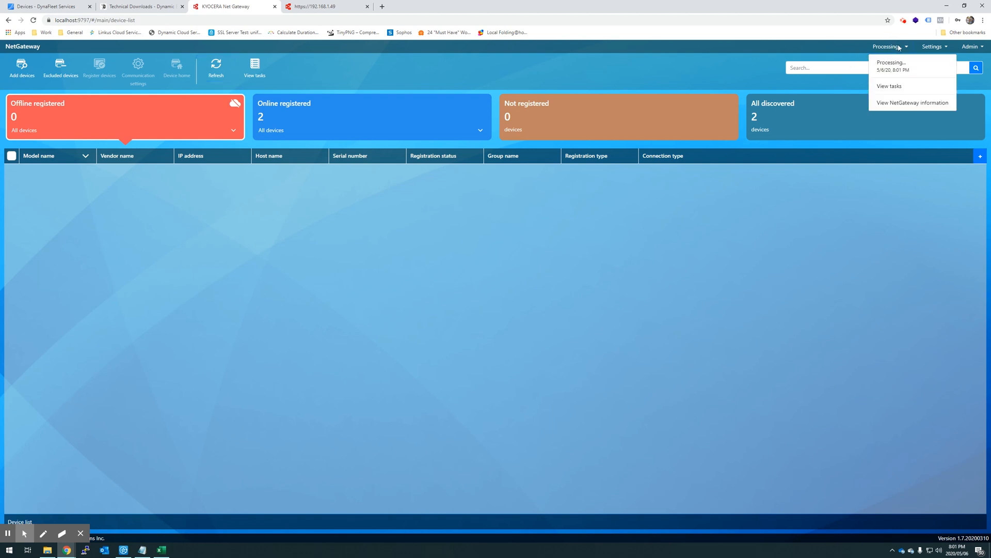
pyautogui.click(896, 103)
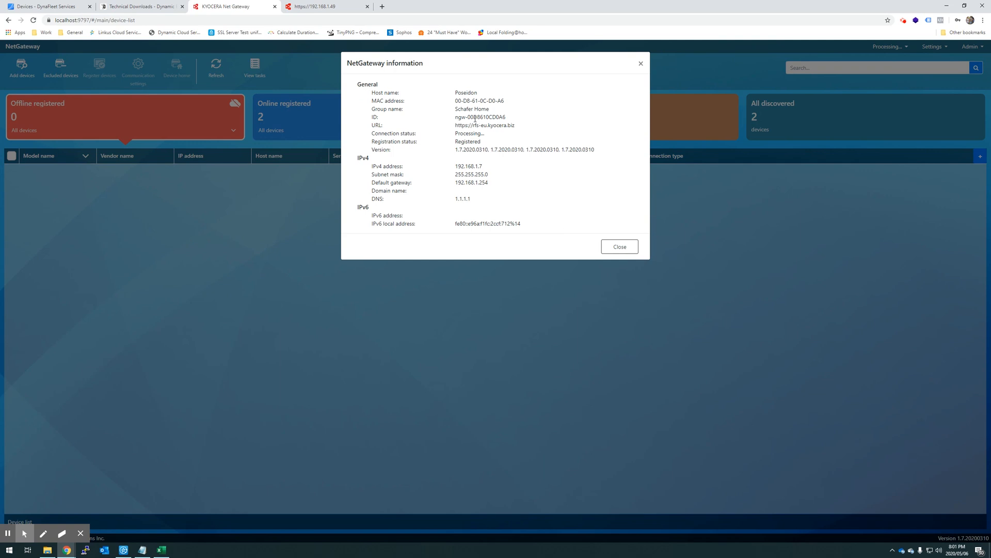
pyautogui.click(615, 245)
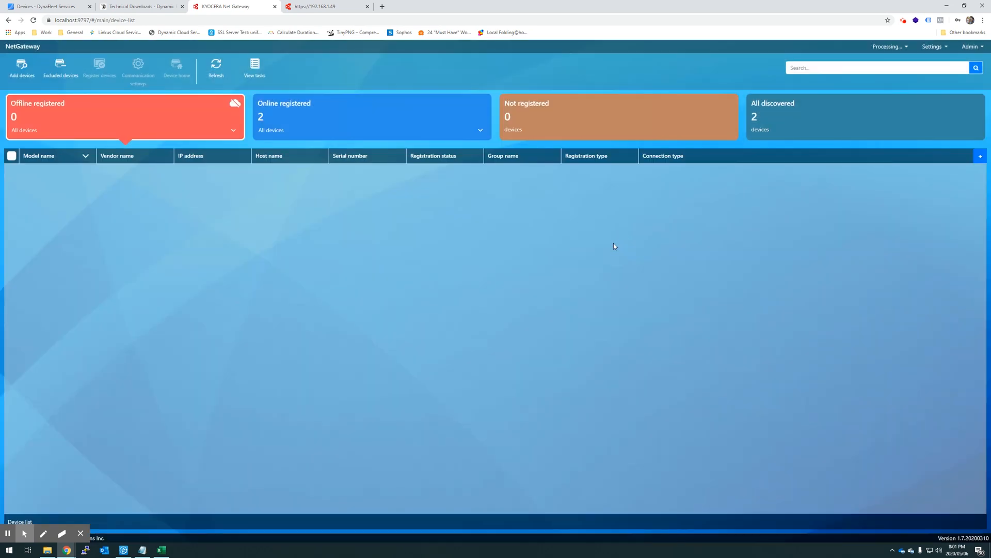
# Step: Limit the Offline registered card to KFS devices and review each device category
pyautogui.click(137, 135)
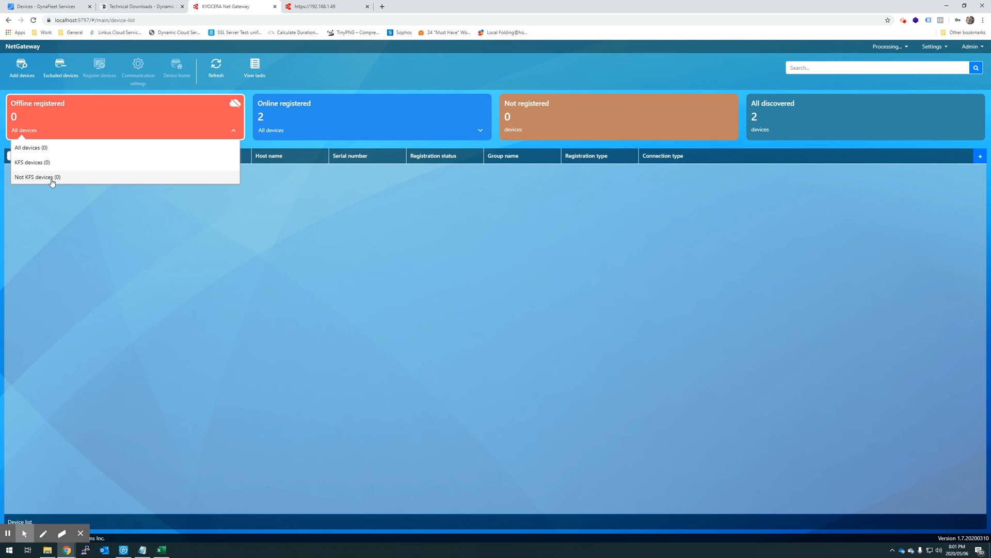
pyautogui.click(57, 163)
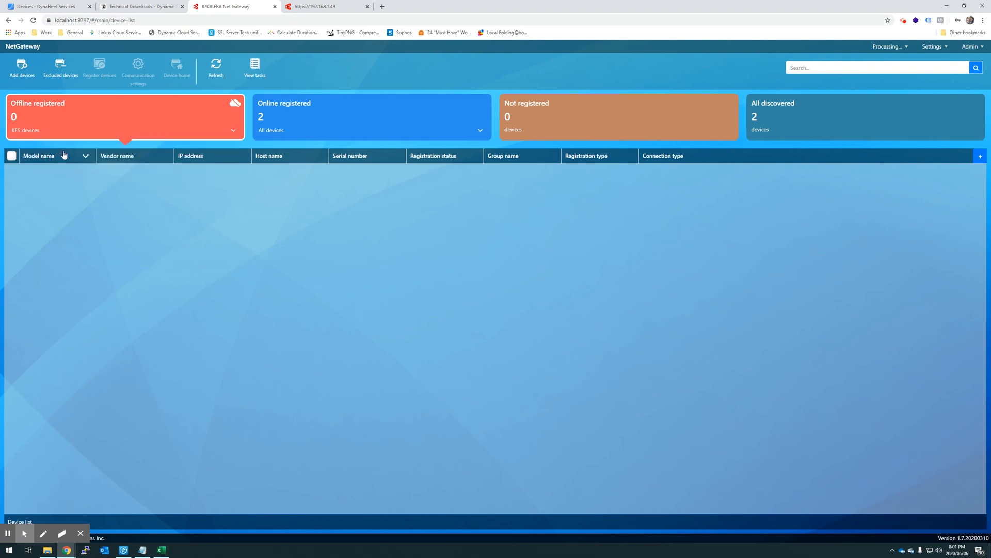
pyautogui.click(322, 112)
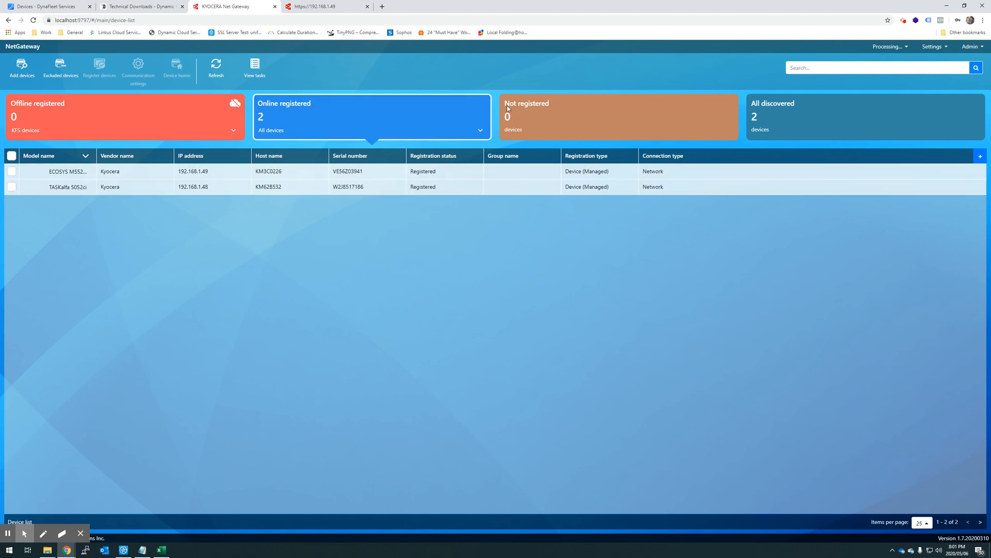
pyautogui.click(546, 113)
pyautogui.click(749, 116)
pyautogui.click(669, 115)
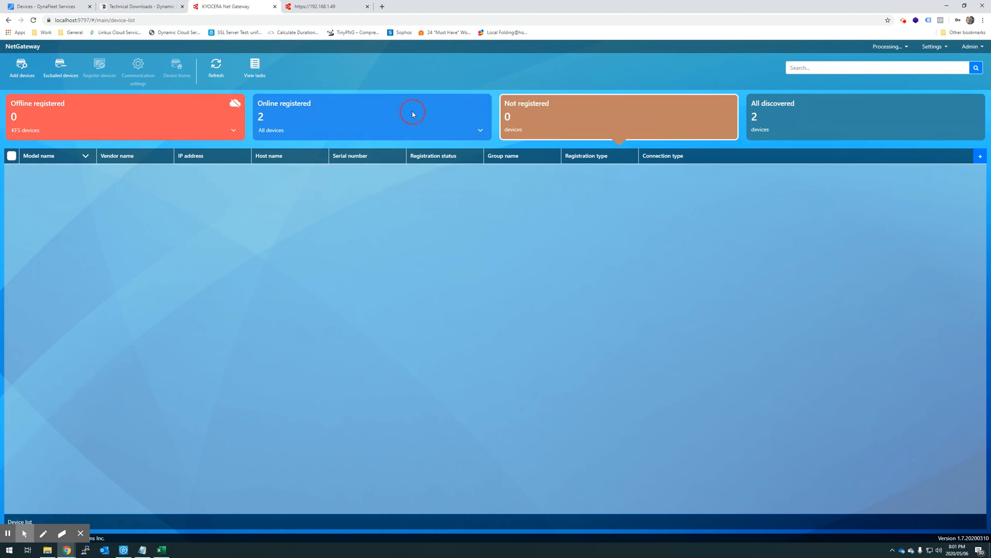
pyautogui.click(159, 129)
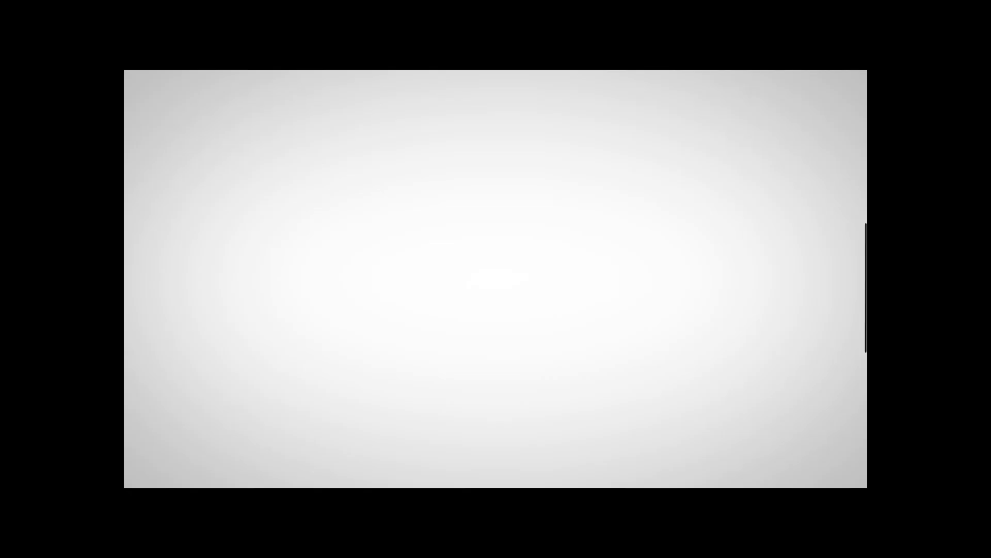